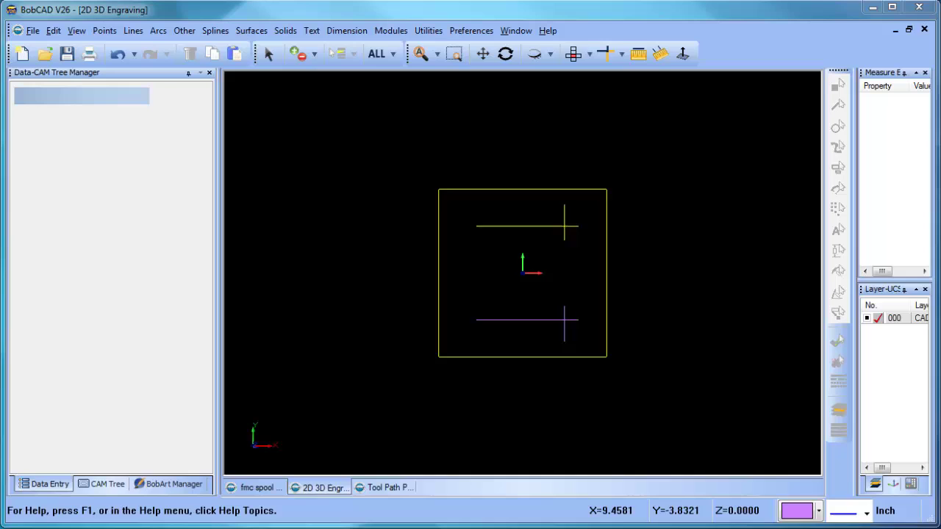
- Create a new Milling job on BC_3x_Mill with auto-sized Carbon Steel 1018 stock
left_click(103, 484)
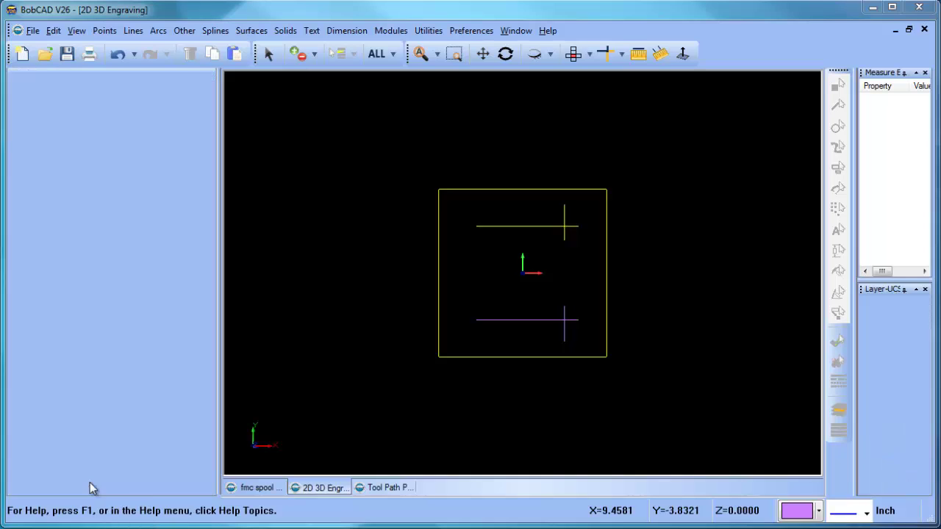
right_click(71, 92)
left_click(111, 98)
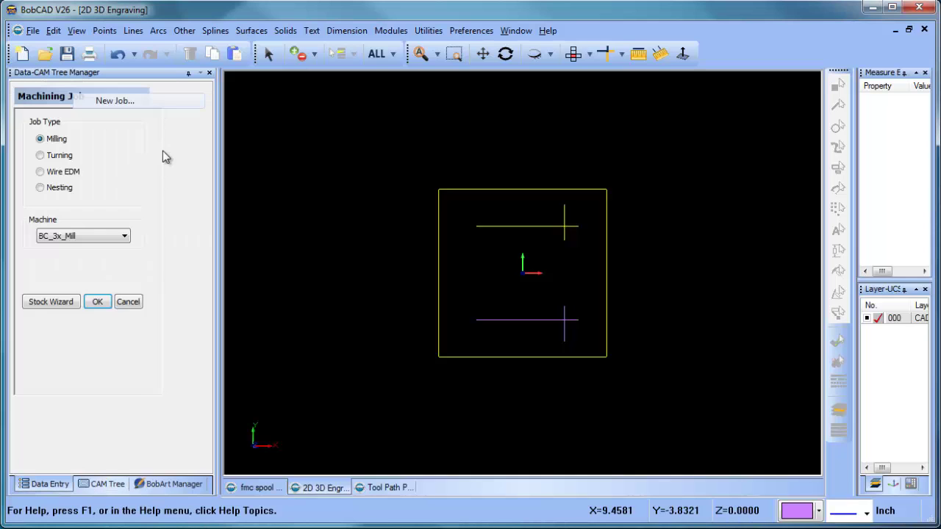
left_click(77, 301)
left_click(105, 281)
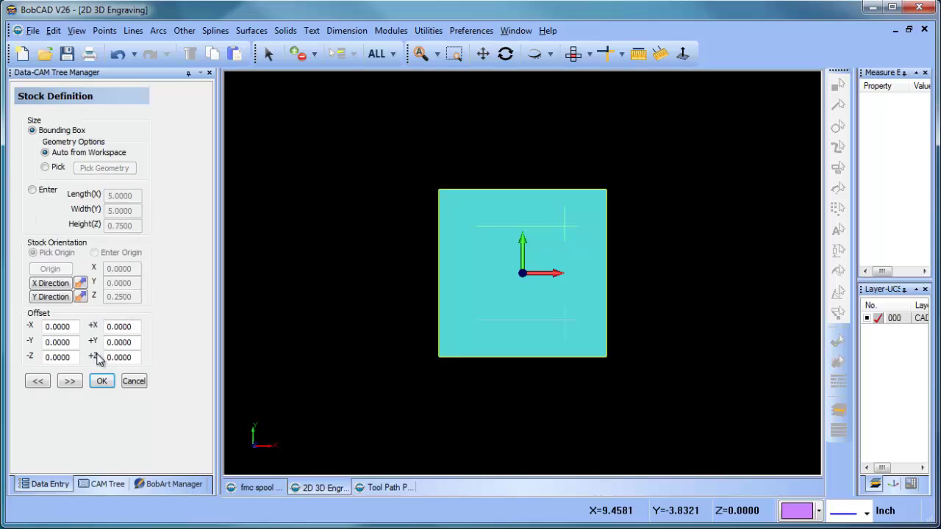
left_click(70, 381)
left_click(103, 331)
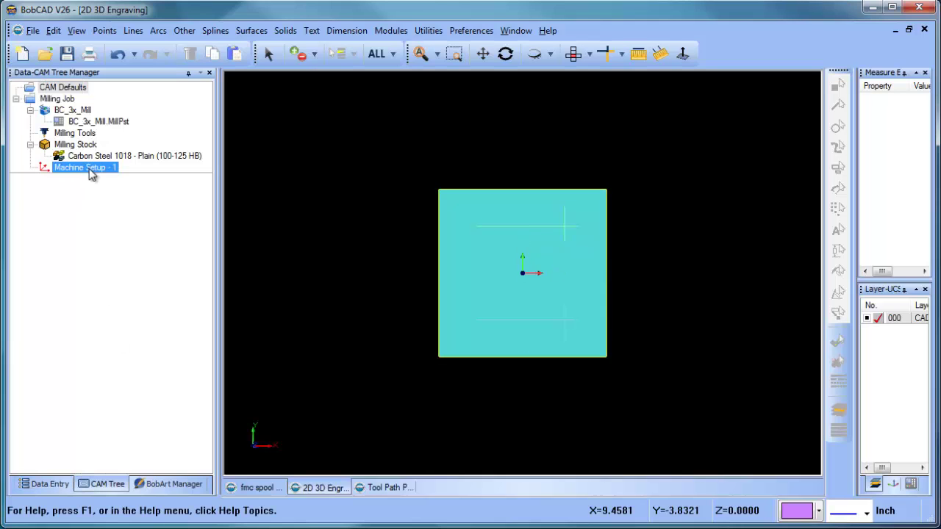
- Raise the milling stock's transparency and apply it
right_click(86, 144)
left_click(136, 187)
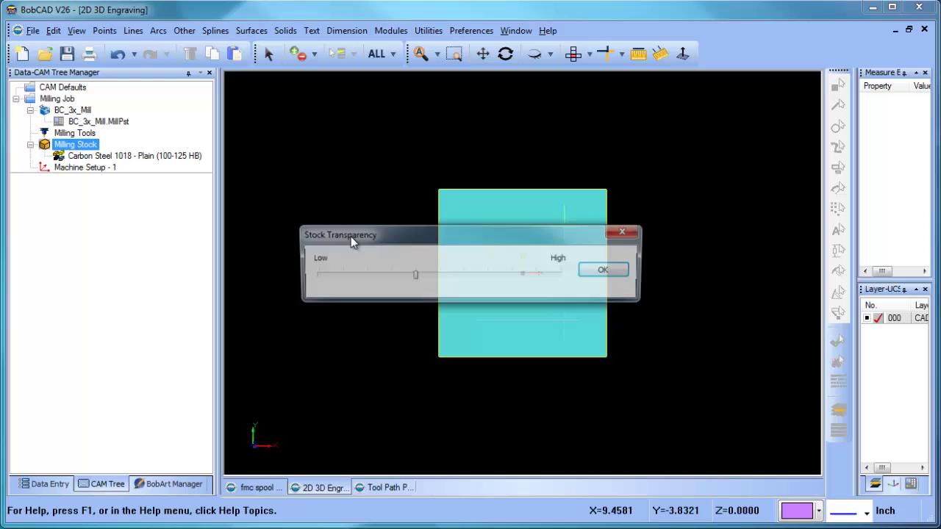
left_click_drag(422, 276, 495, 276)
left_click(606, 271)
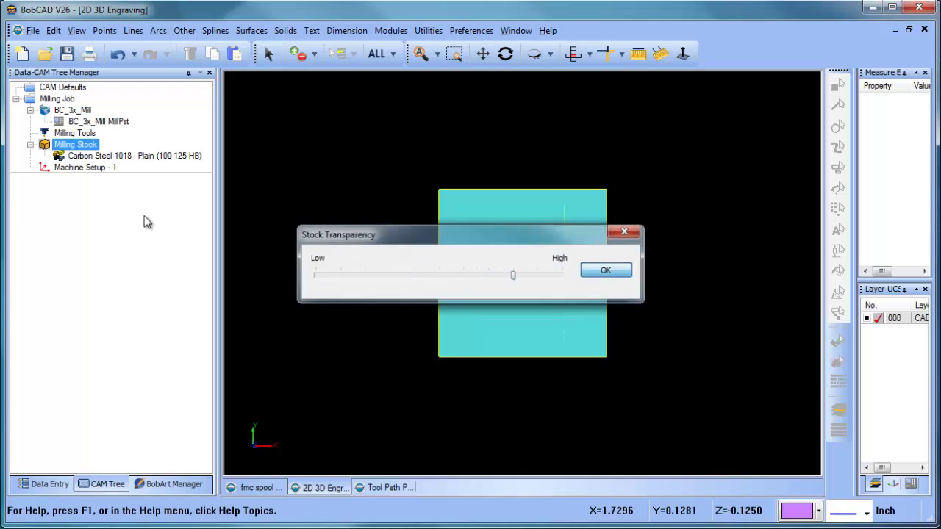
right_click(86, 167)
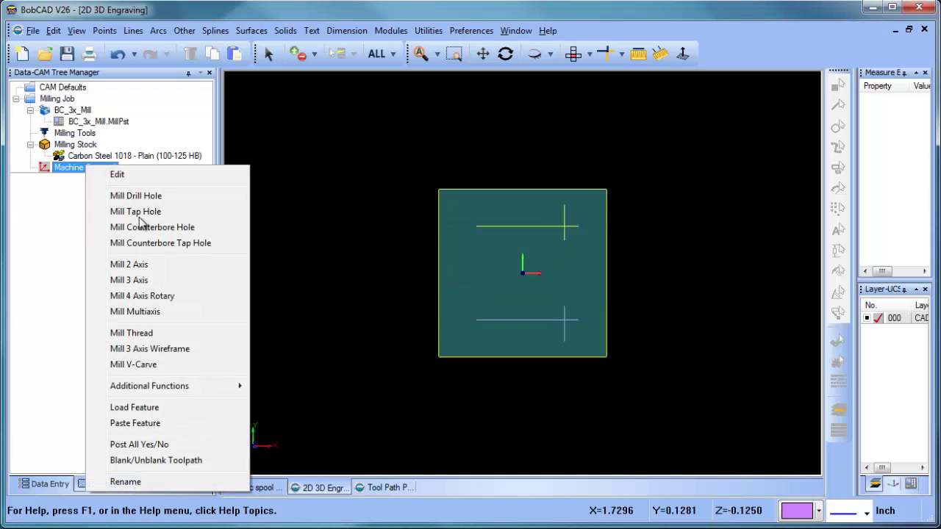
- Add a Mill 2 Axis feature to Machine Setup, keeping the Engraving strategy
left_click(178, 266)
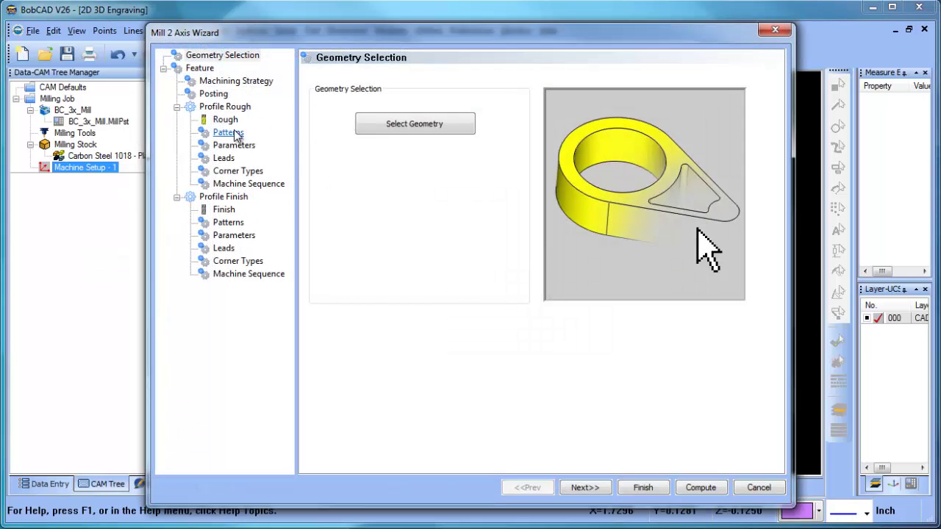
left_click(257, 83)
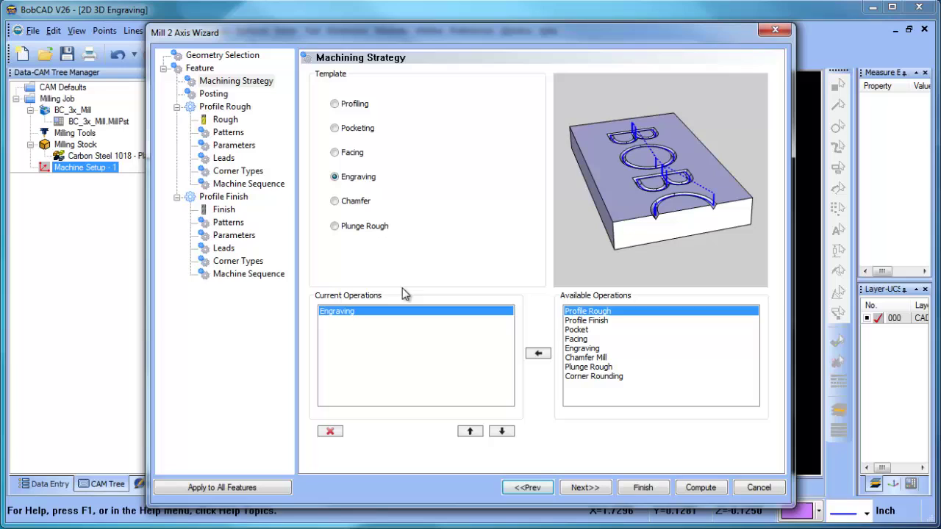
left_click(592, 489)
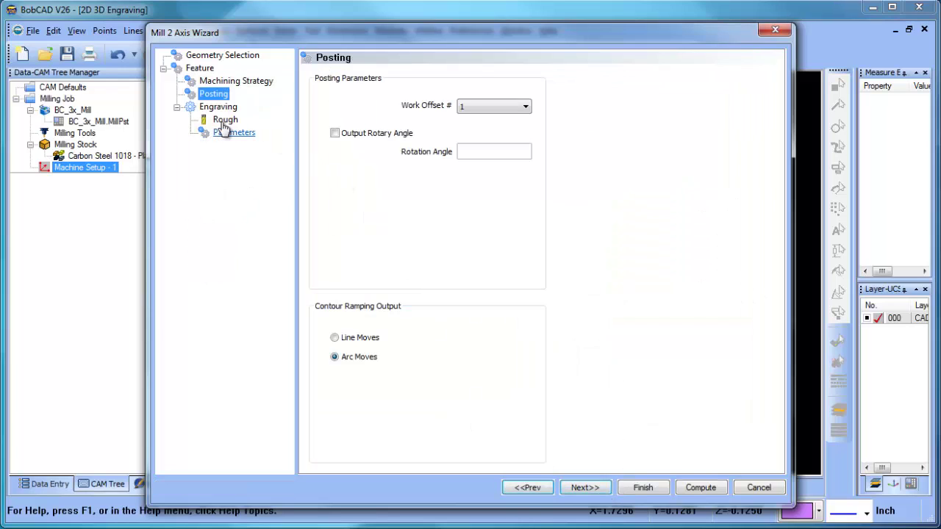
left_click(209, 70)
left_click(221, 58)
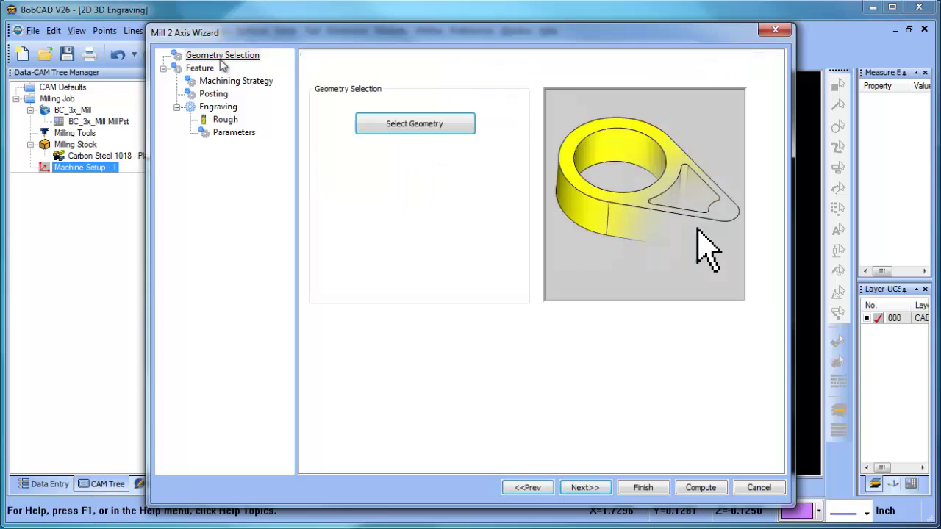
- Window-select the upper cross as geometry and compute the engraving toolpath
left_click(423, 129)
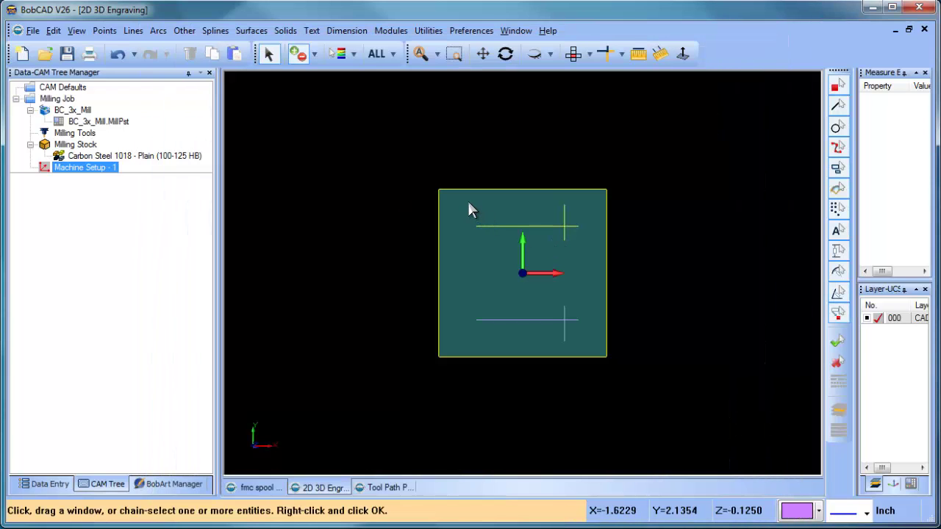
left_click_drag(468, 202, 583, 261)
right_click(603, 263)
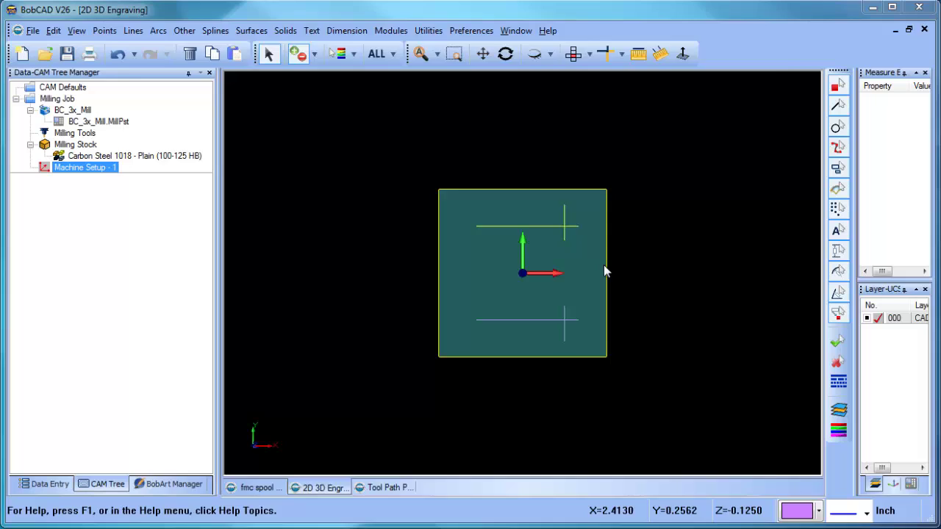
left_click(692, 493)
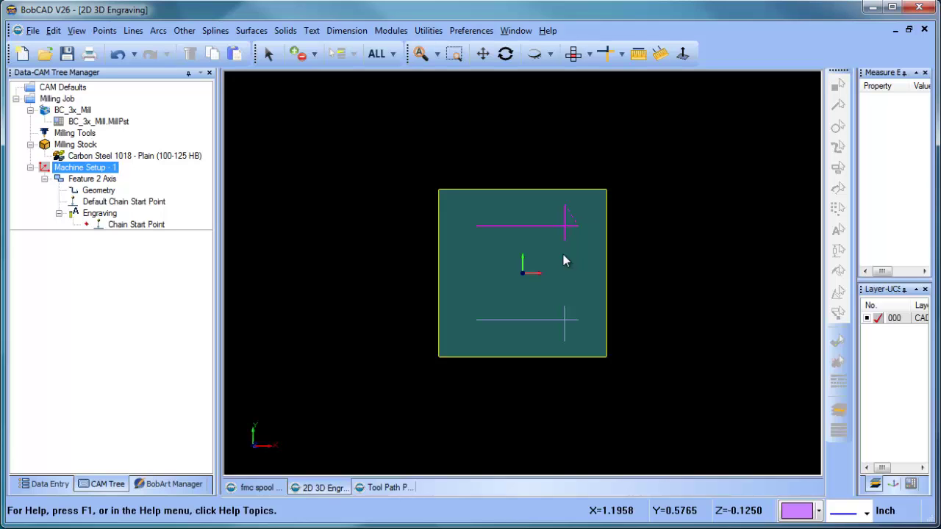
- Collapse Feature 2 Axis and hide both the milling stock and the engraving toolpath
left_click(123, 202)
left_click(92, 179)
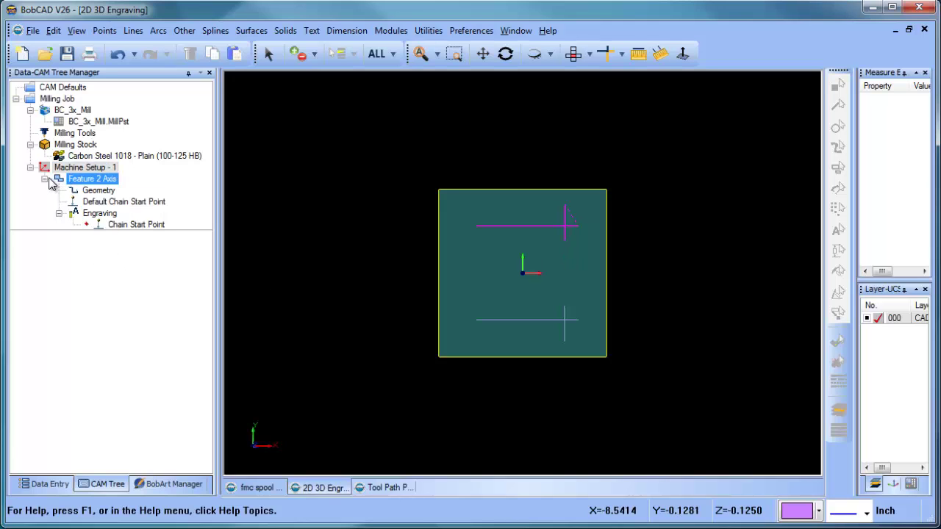
left_click(44, 178)
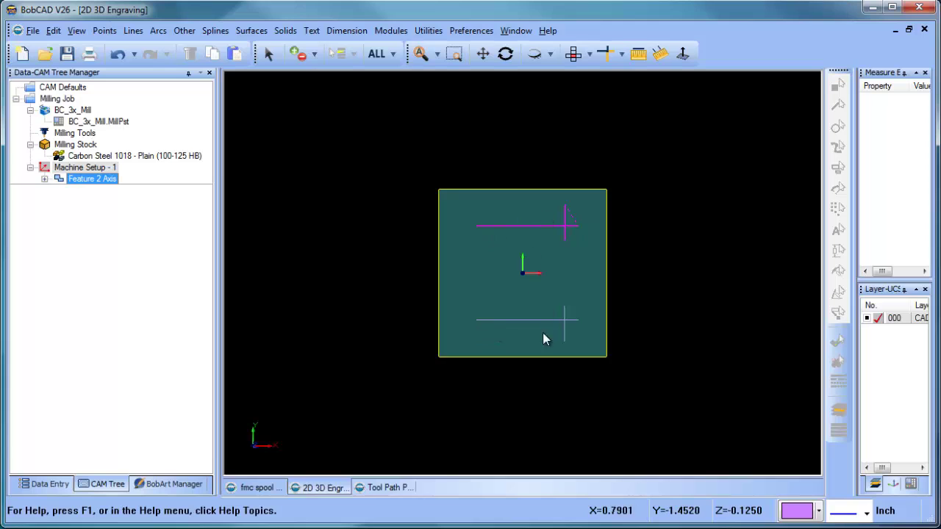
left_click_drag(559, 340, 530, 263)
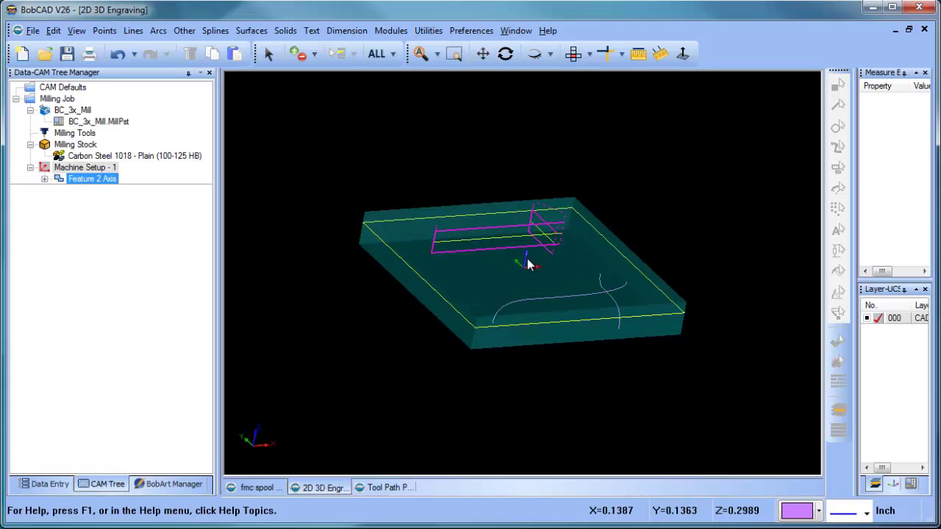
right_click(78, 144)
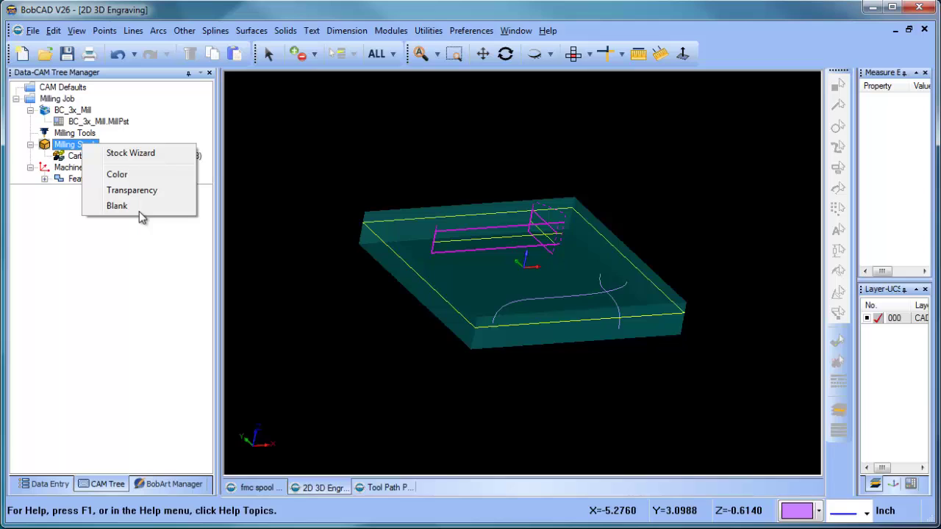
left_click(138, 207)
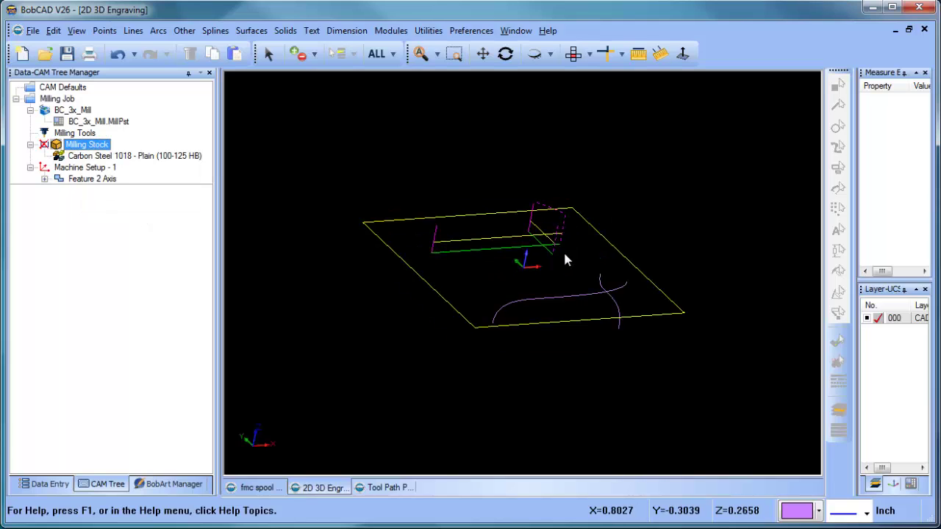
right_click(94, 180)
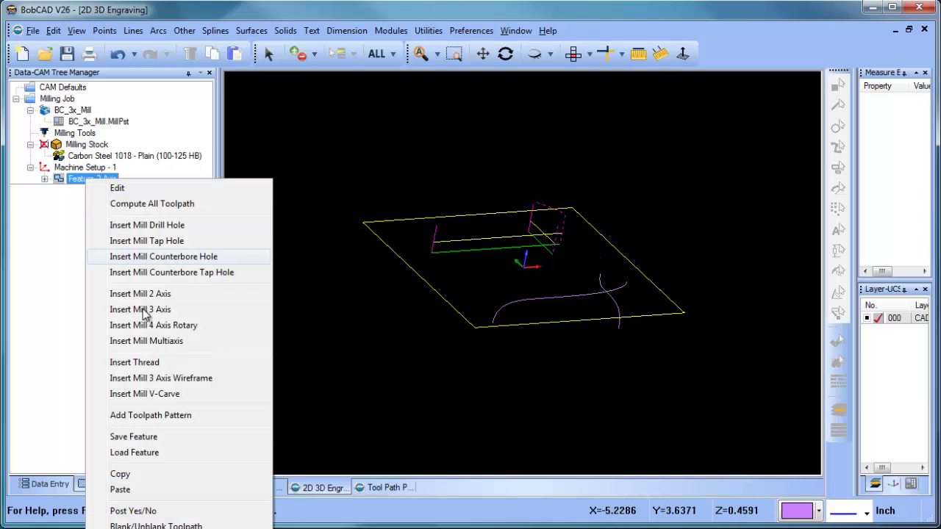
left_click(147, 526)
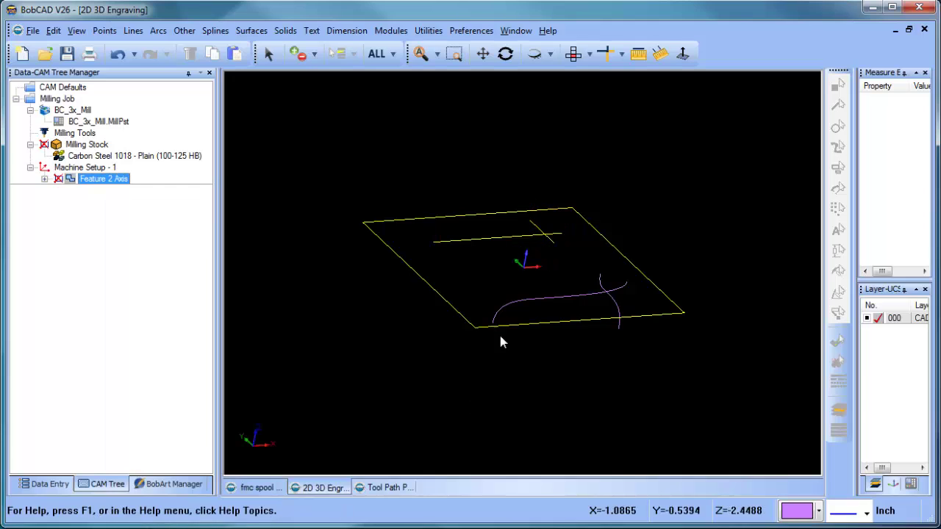
- Delete the square outline and return to the Top view
left_click(297, 54)
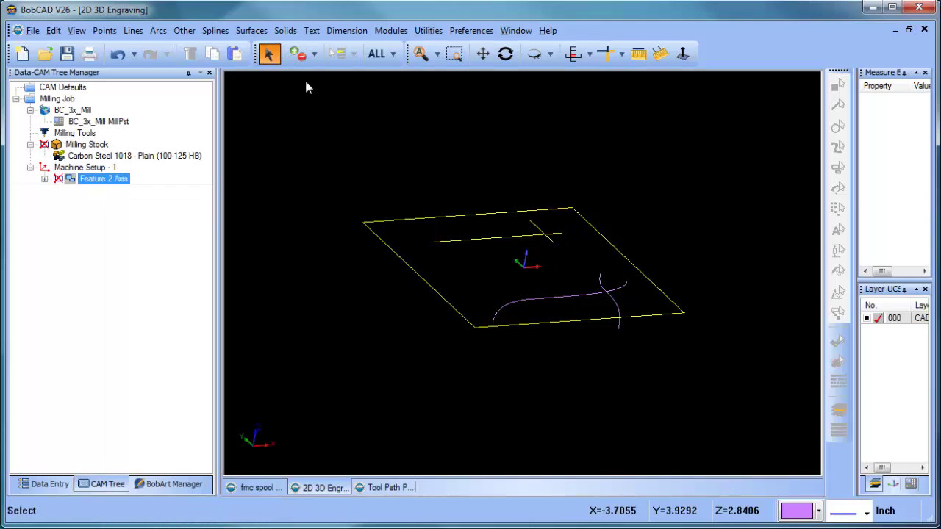
left_click(397, 218)
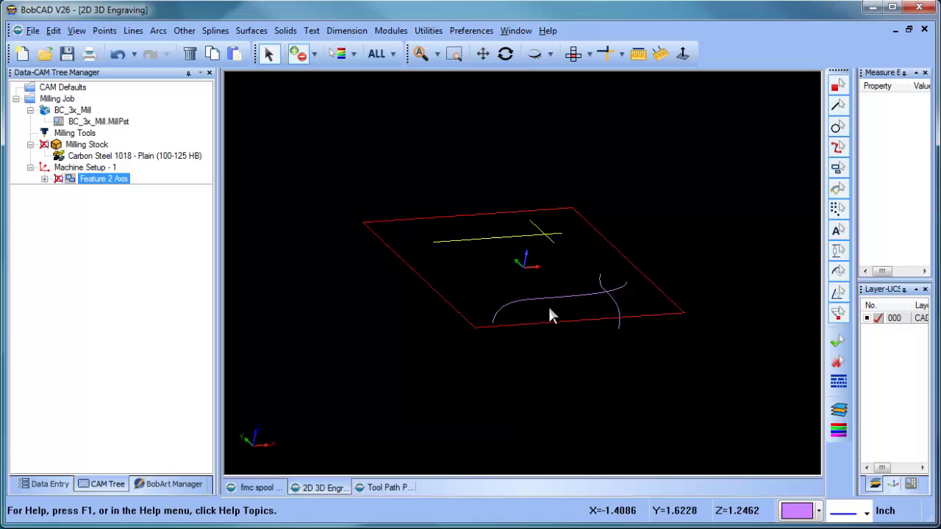
key("Delete")
mouse_move(552, 327)
middle_mouse_down()
mouse_move(504, 292)
mouse_move(468, 302)
mouse_move(559, 323)
middle_mouse_up()
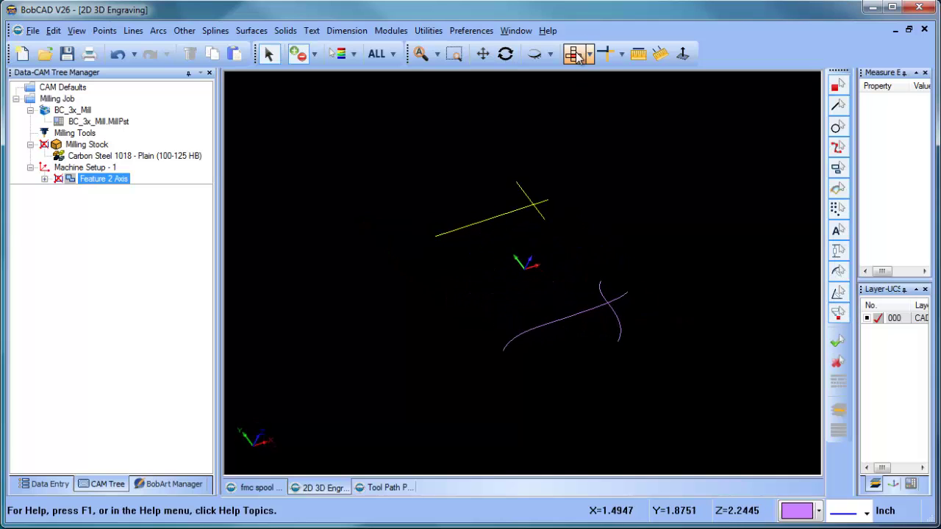
left_click(573, 54)
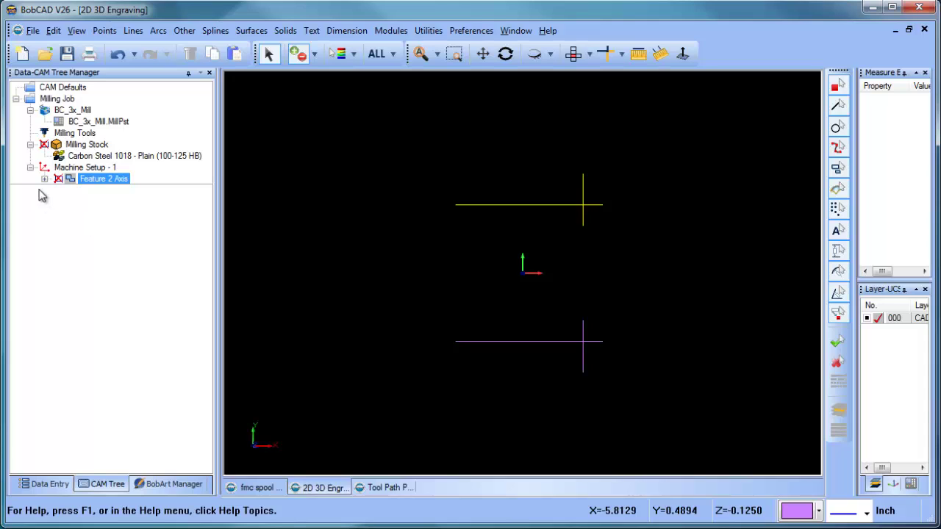
- Insert a Mill 3 Axis Wireframe feature using the lower cross's horizontal and vertical lines
right_click(105, 181)
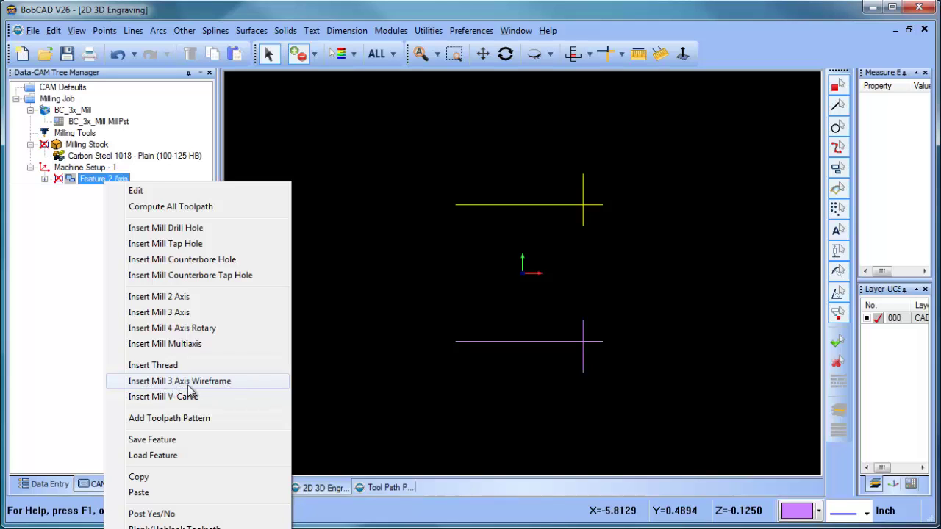
left_click(218, 391)
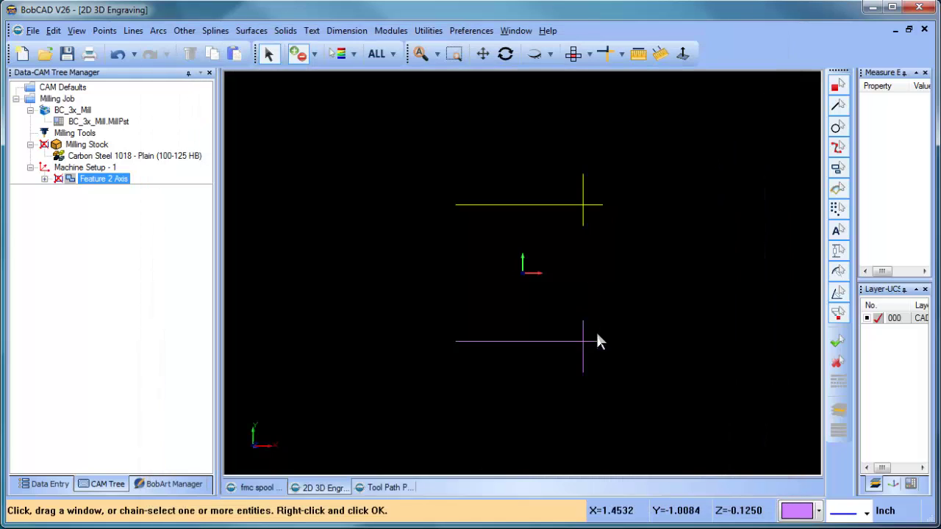
left_click(594, 340)
left_click(584, 333)
right_click(614, 279)
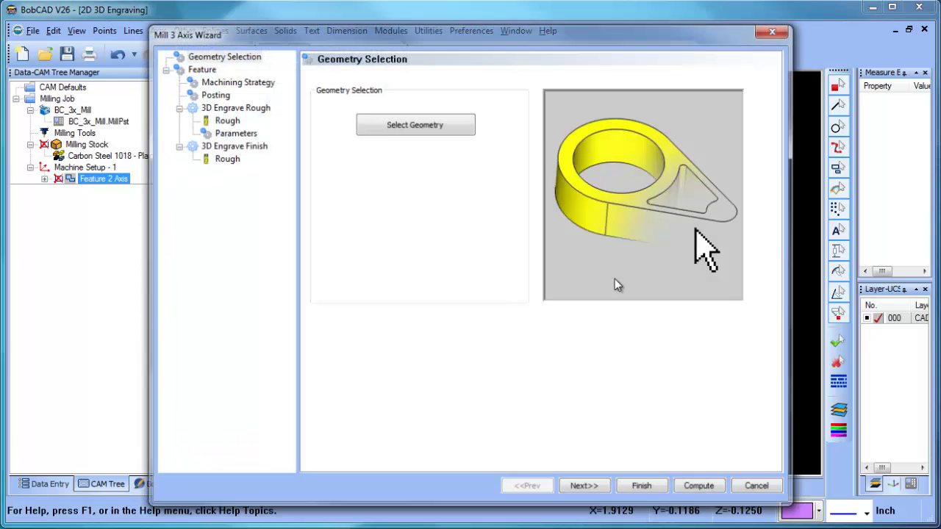
- Remove 3D Engrave Rough so only 3D Engrave Finish remains
left_click(234, 80)
left_click(368, 320)
left_click(371, 311)
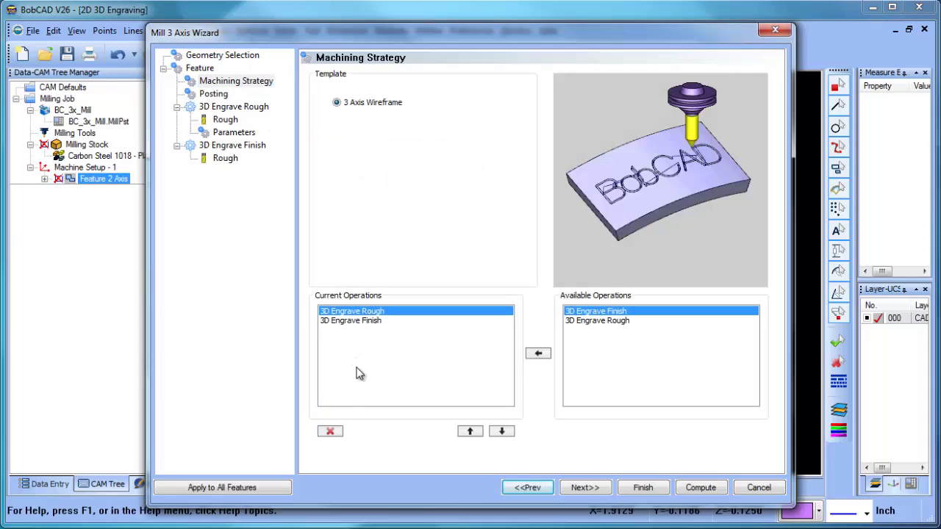
left_click(330, 430)
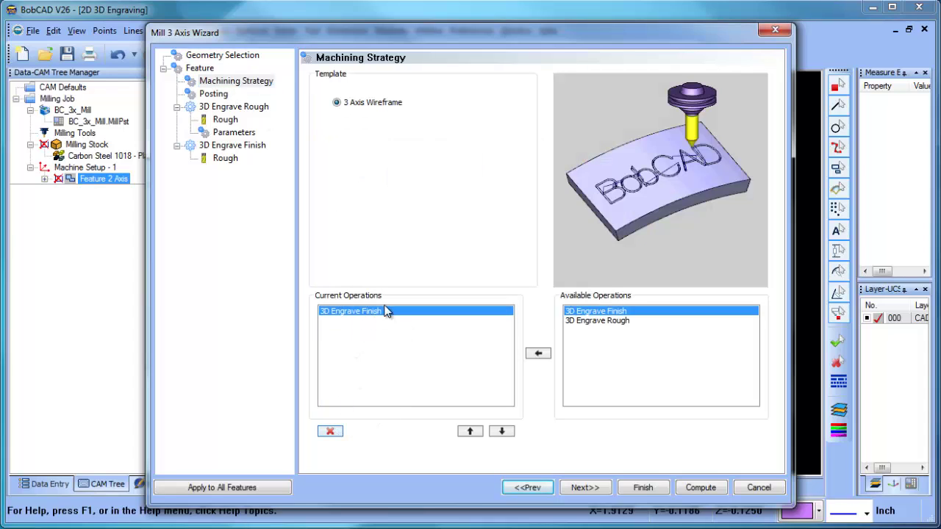
left_click(585, 488)
- Pick a cutter from the Tool Crib and compute the 3D engrave toolpath
left_click(225, 120)
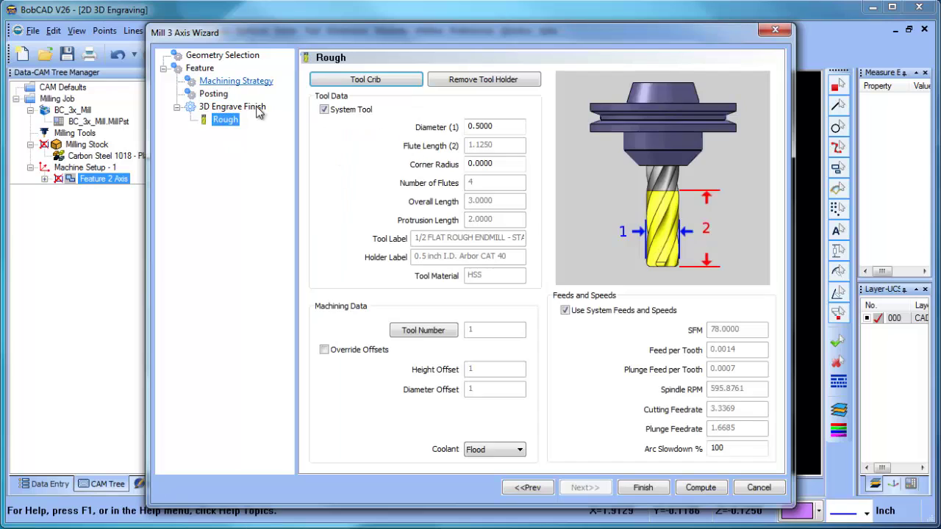
left_click(361, 83)
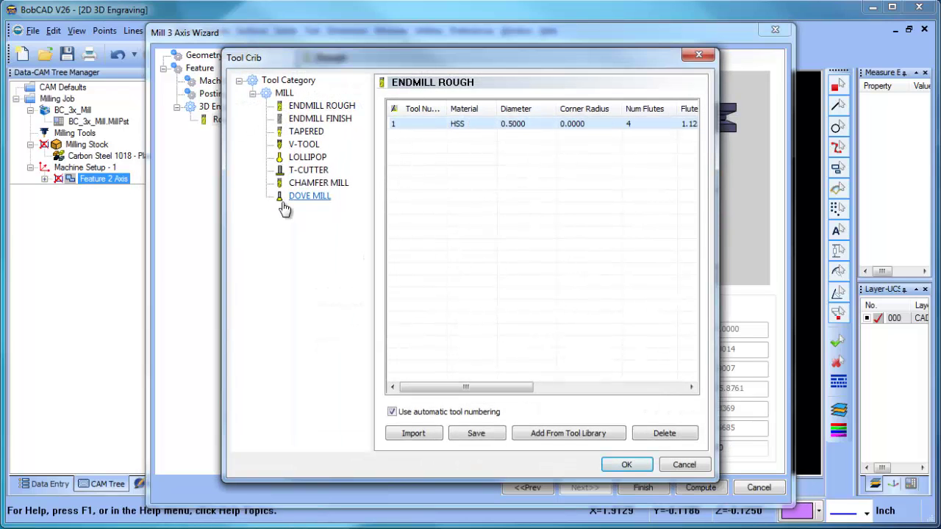
left_click(627, 465)
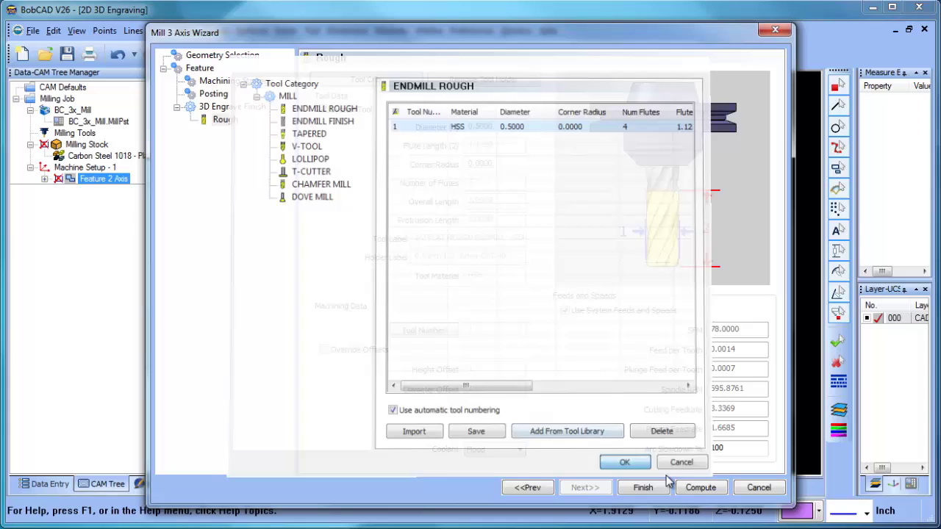
left_click(699, 487)
- Inspect the feature's chain start point and geometry in a 3D view
middle_click_drag(542, 362, 571, 312)
left_click(124, 213)
left_click(98, 202)
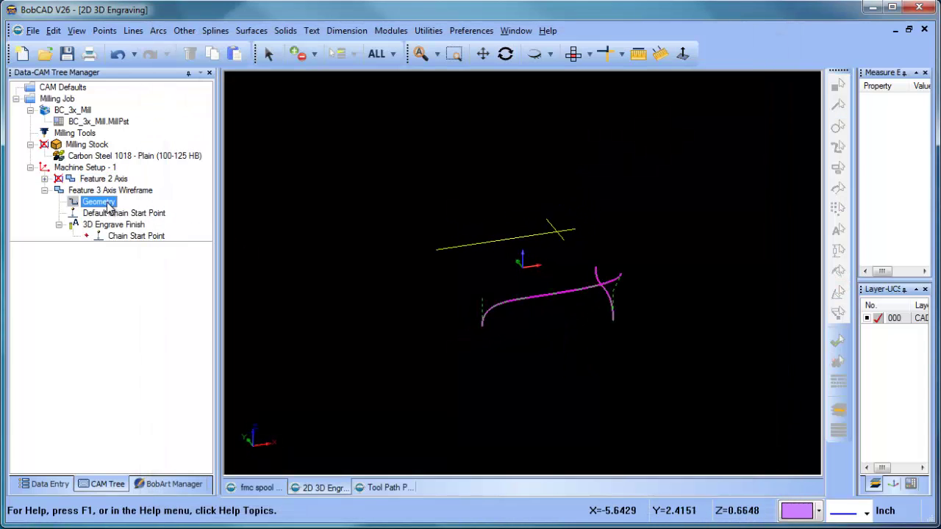
scroll(585, 320, "up", 2)
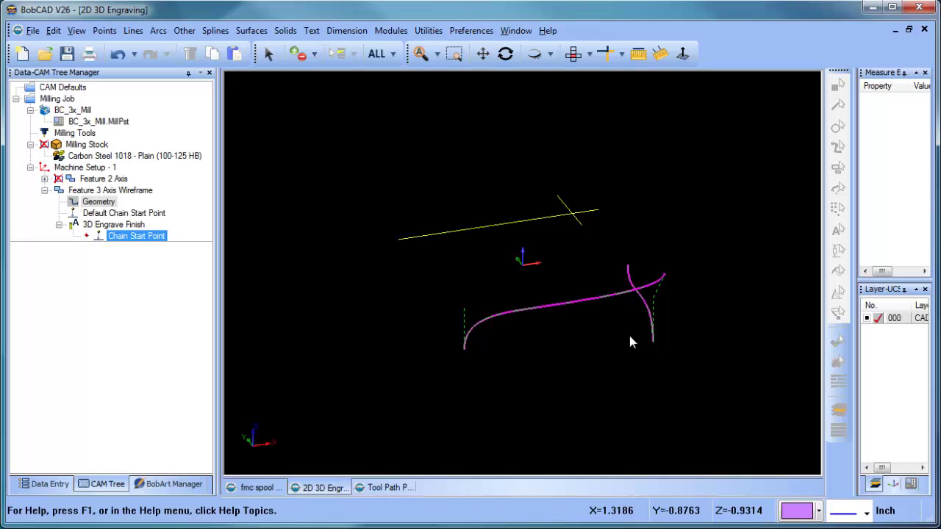
- Create a Milling job with bounding-box stock in the Tool Path Pattern drawing
left_click(403, 488)
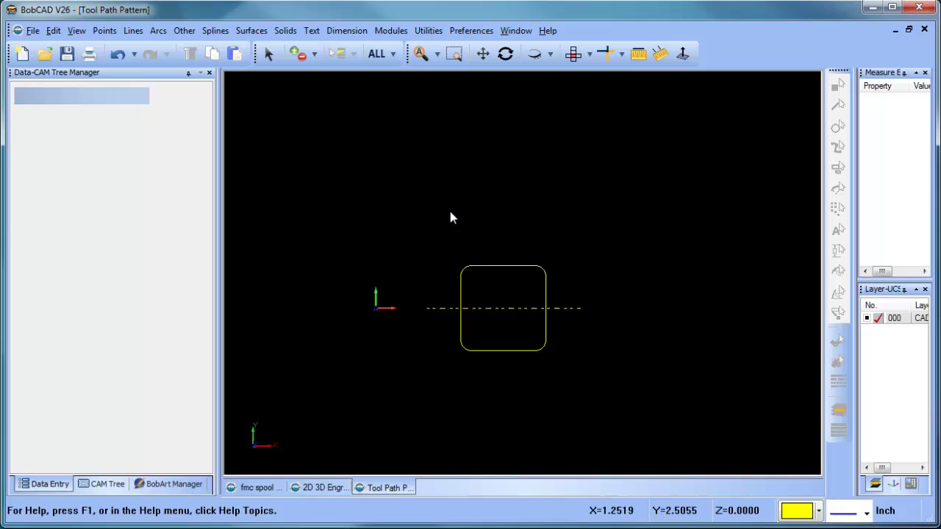
scroll(351, 306, "down", 2)
left_click(121, 484)
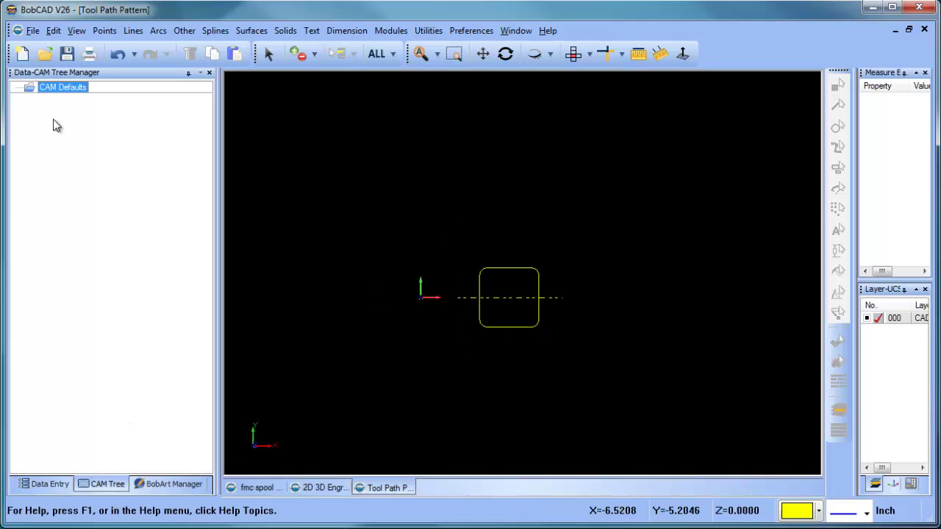
right_click(76, 95)
left_click(147, 162)
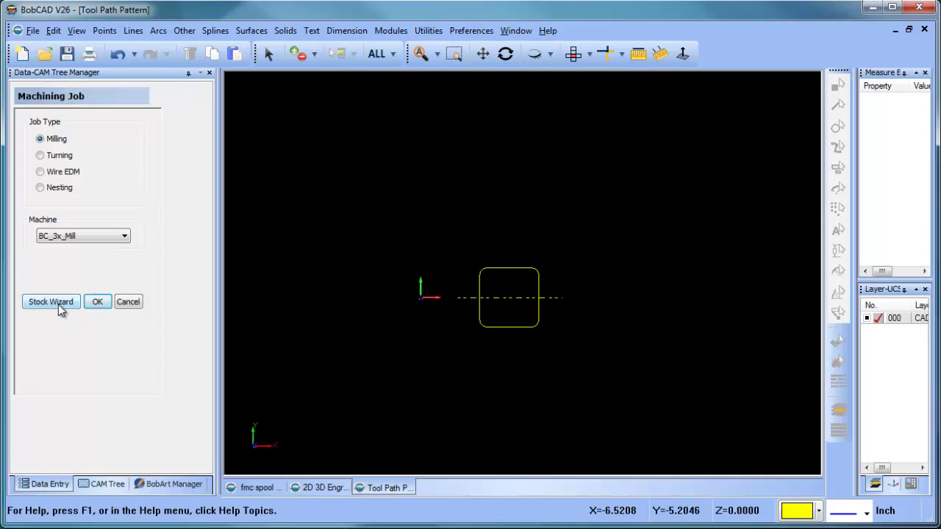
left_click(58, 303)
left_click(94, 284)
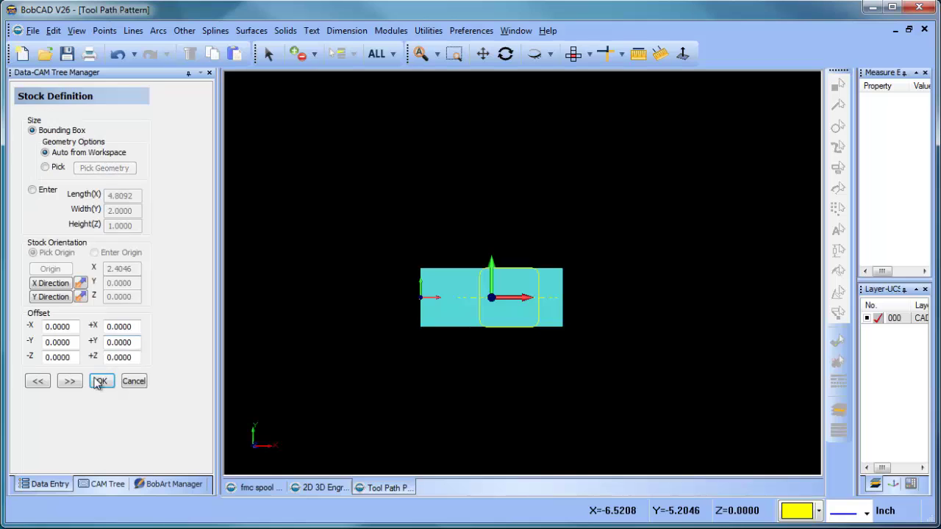
left_click(100, 381)
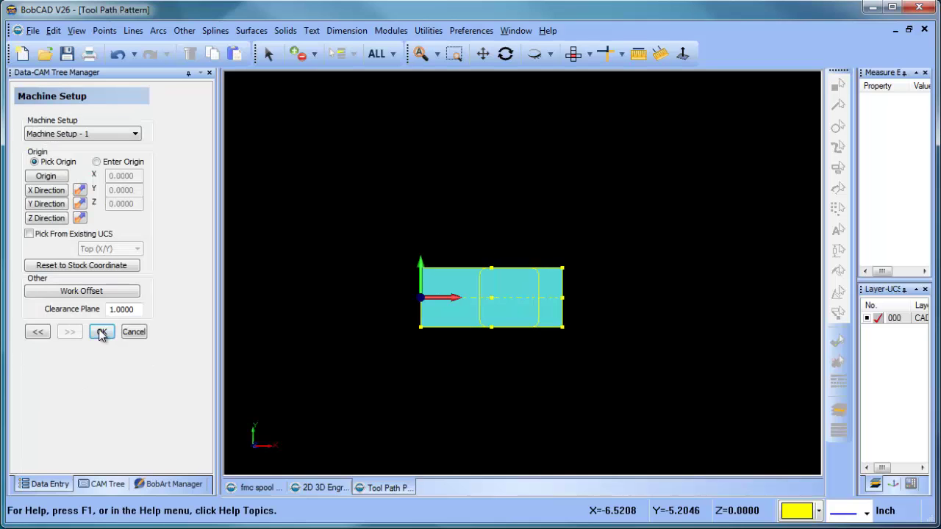
left_click(101, 332)
- Hide the milling stock and start a Mill 2 Axis feature
left_click(96, 167)
right_click(82, 146)
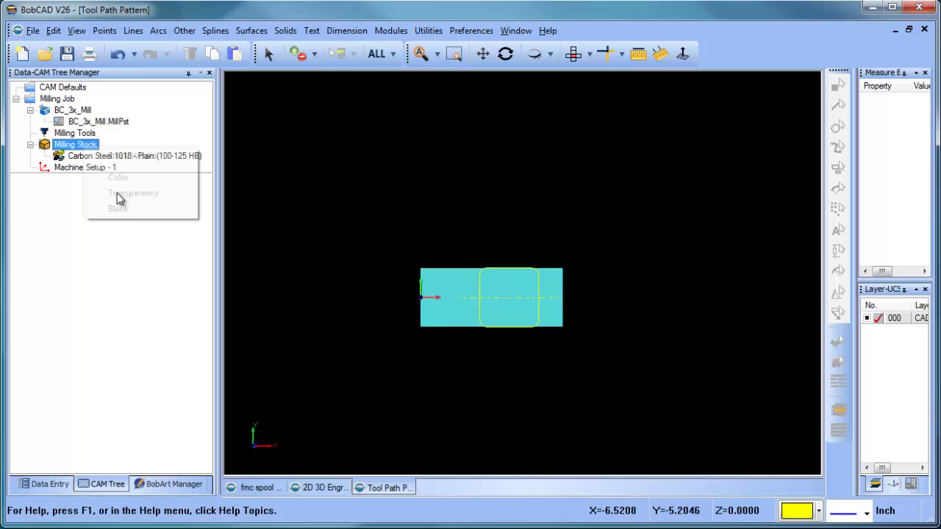
left_click(118, 208)
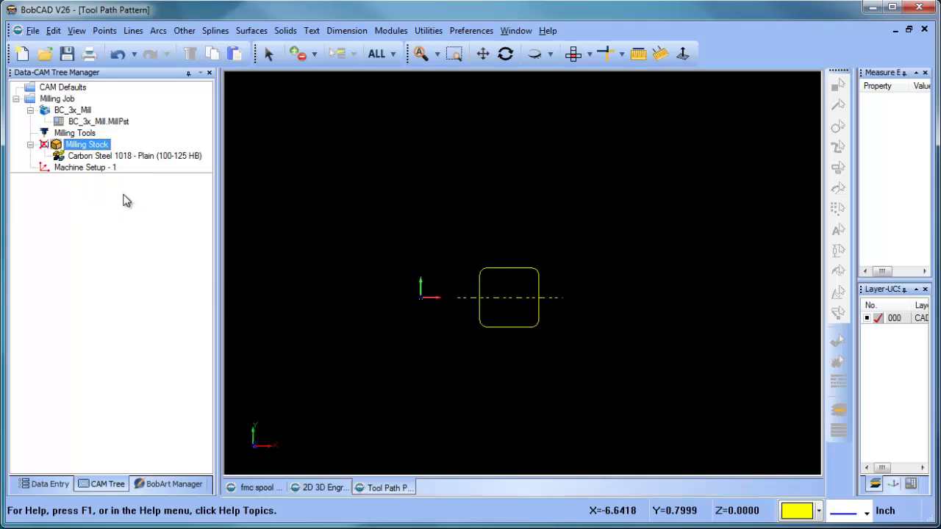
right_click(94, 168)
left_click(137, 267)
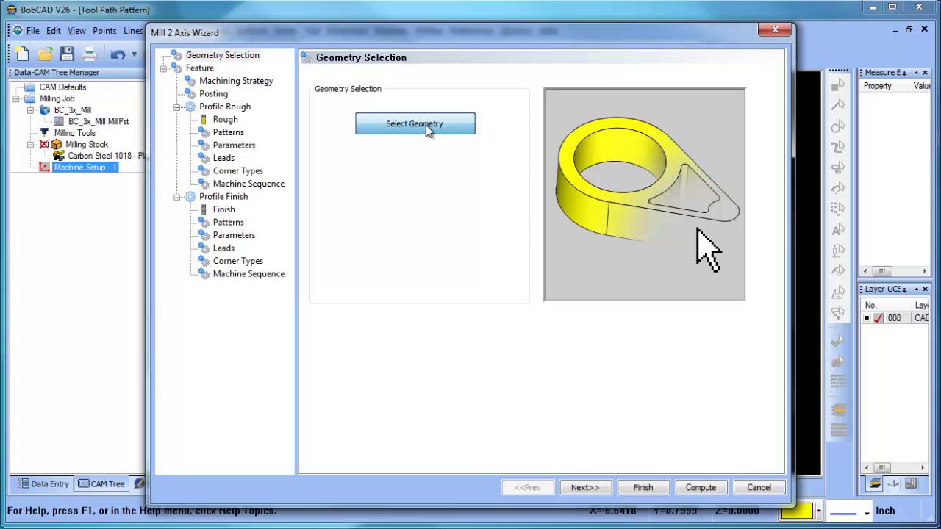
- Use the rounded square as geometry and keep only Profile Finish, deleting Profile Rough
left_click(426, 125)
left_click(504, 270)
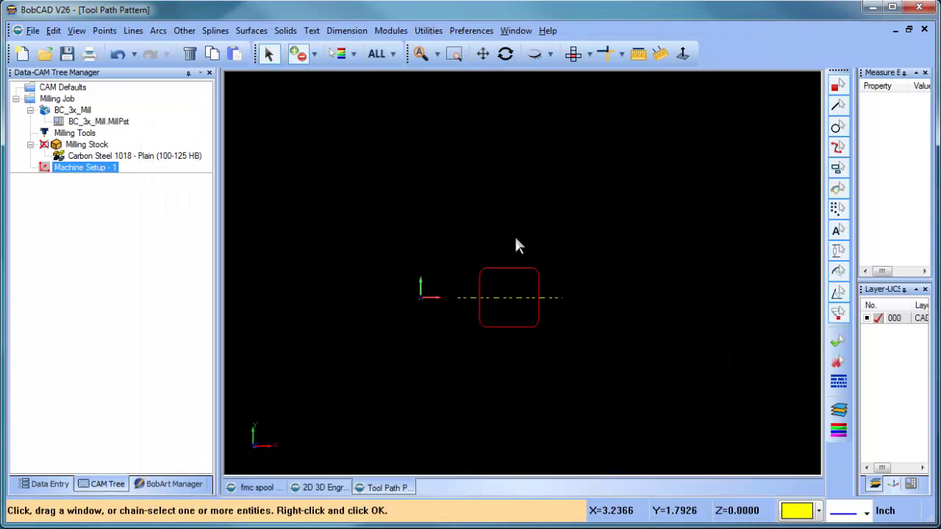
right_click(517, 246)
left_click(588, 488)
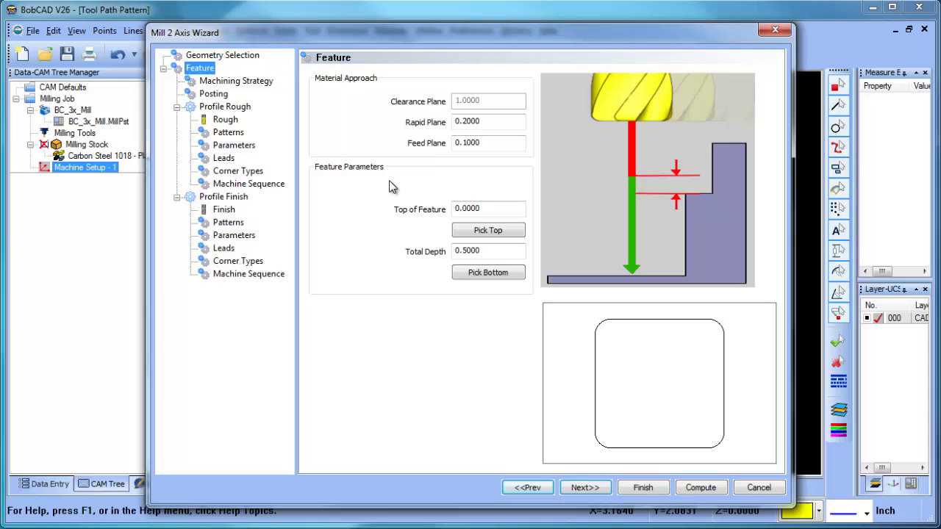
left_click(236, 81)
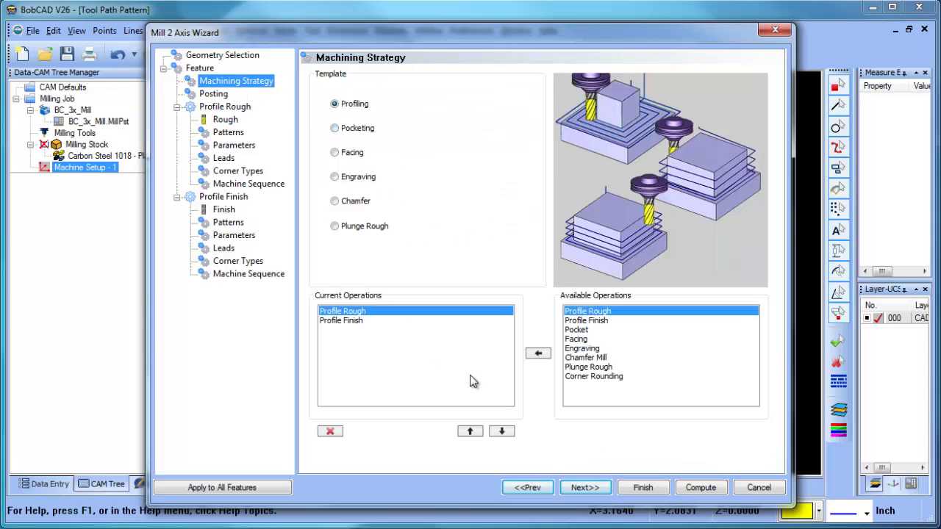
left_click(338, 433)
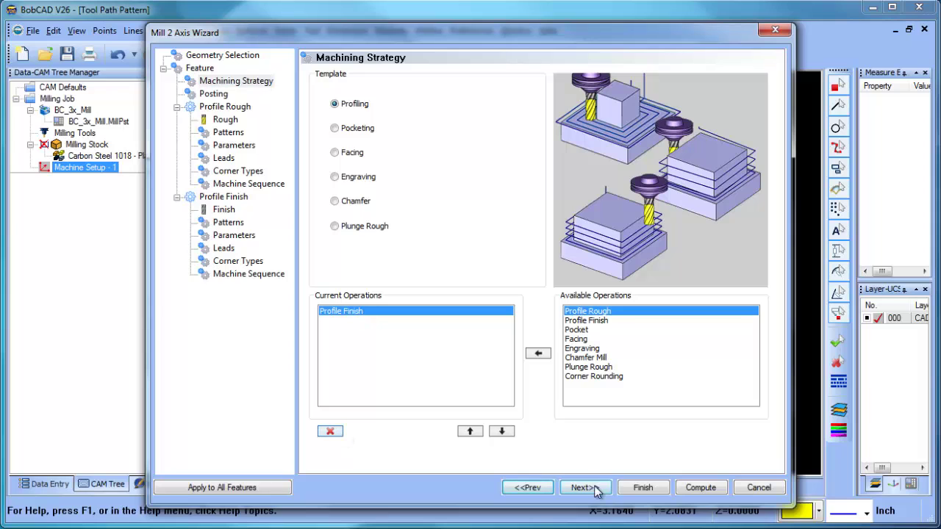
left_click(590, 488)
- Compute the Profile Finish toolpath and return to the Top view
left_click(702, 488)
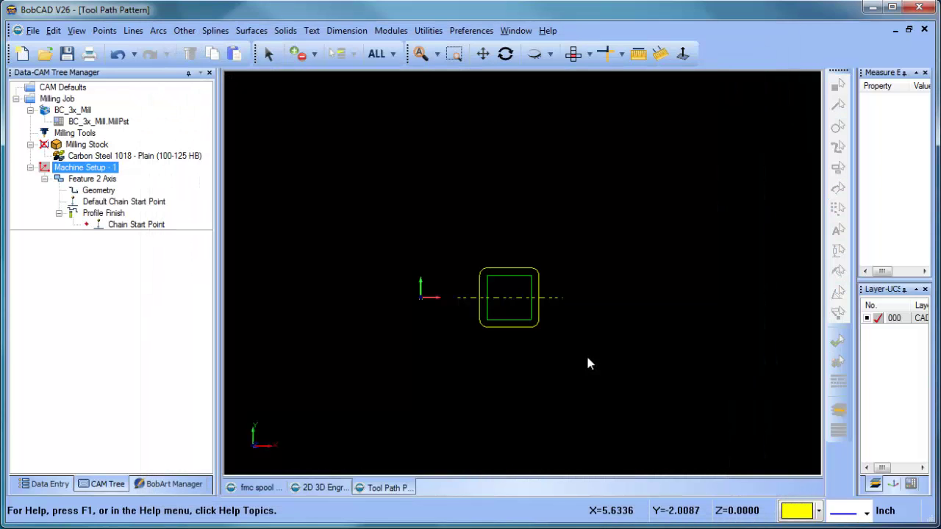
middle_click_drag(510, 378, 581, 342)
left_click(573, 56)
- Collapse the Feature 2 Axis branch and reselect the feature
left_click(44, 179)
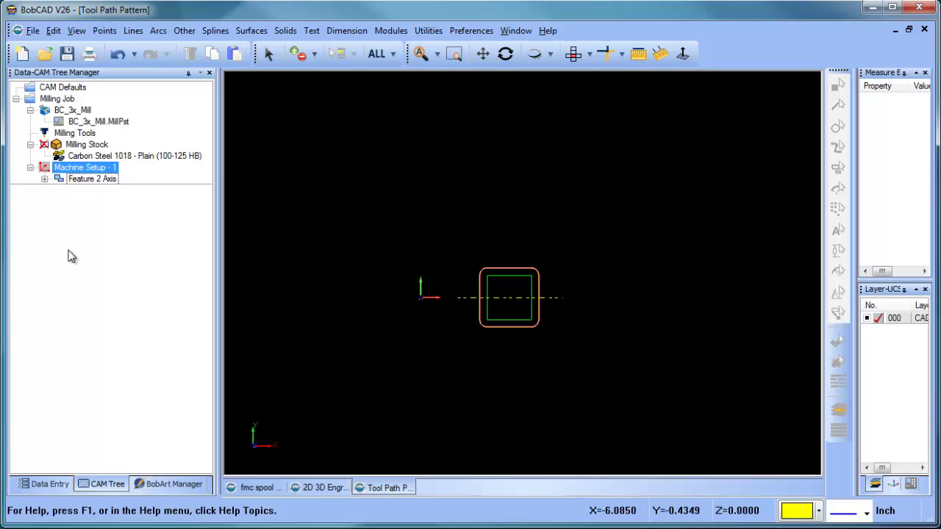
left_click(100, 180, "ctrl")
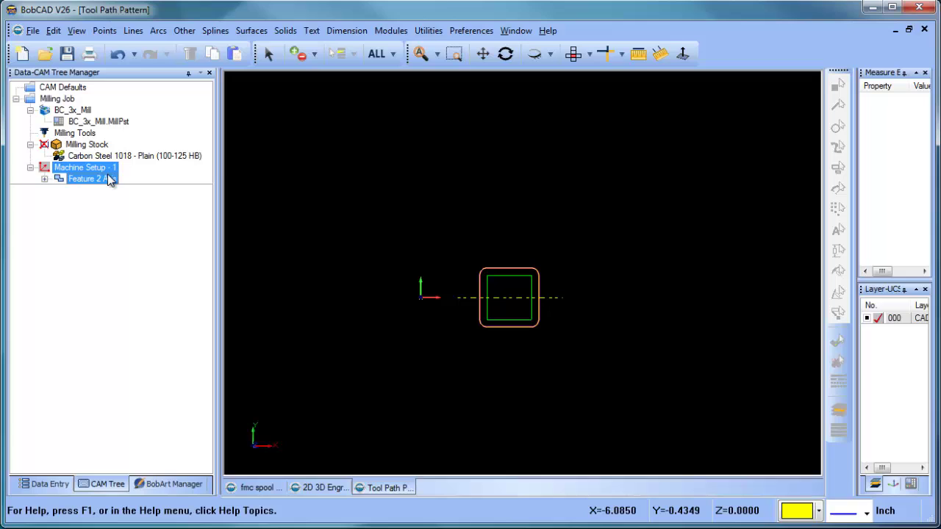
left_click(109, 180, "ctrl")
left_click(107, 179, "ctrl")
- Add a toolpath pattern to Machine Setup - 1 via Additional Functions
right_click(107, 186)
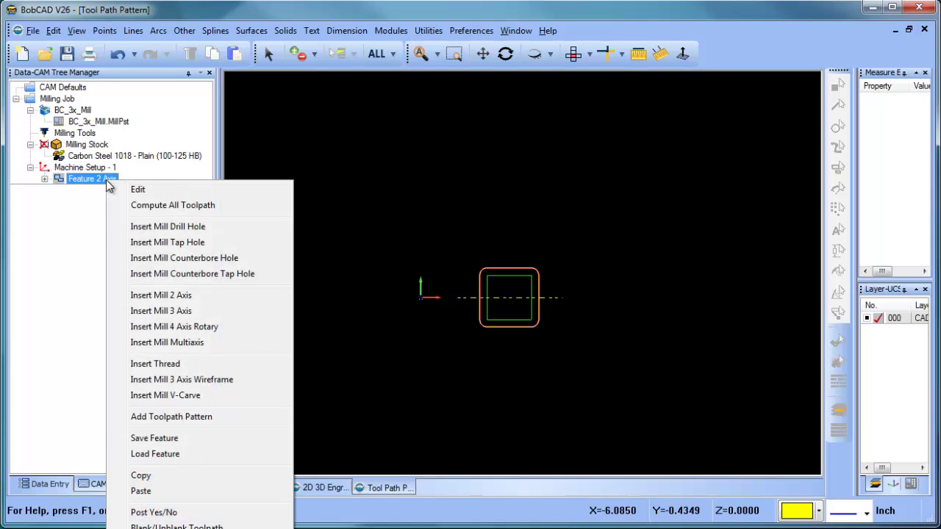
right_click(105, 169)
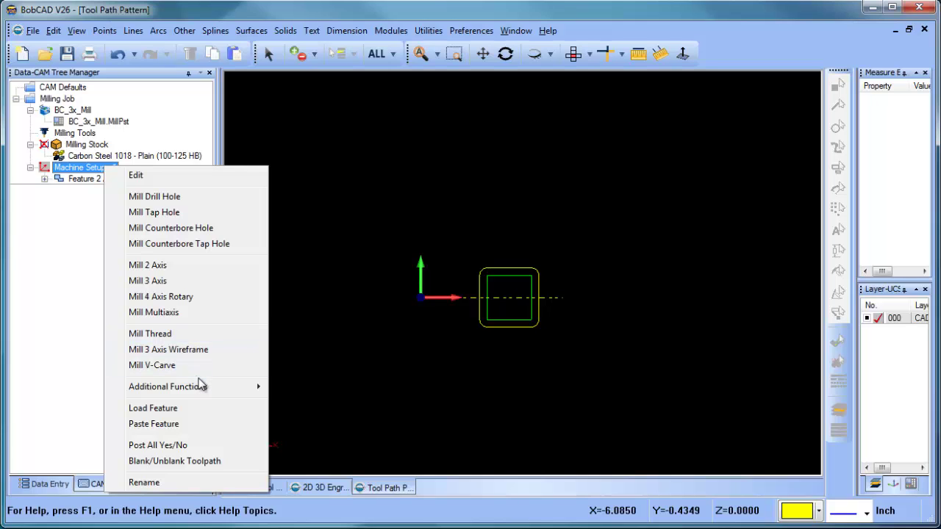
mouse_move(214, 389)
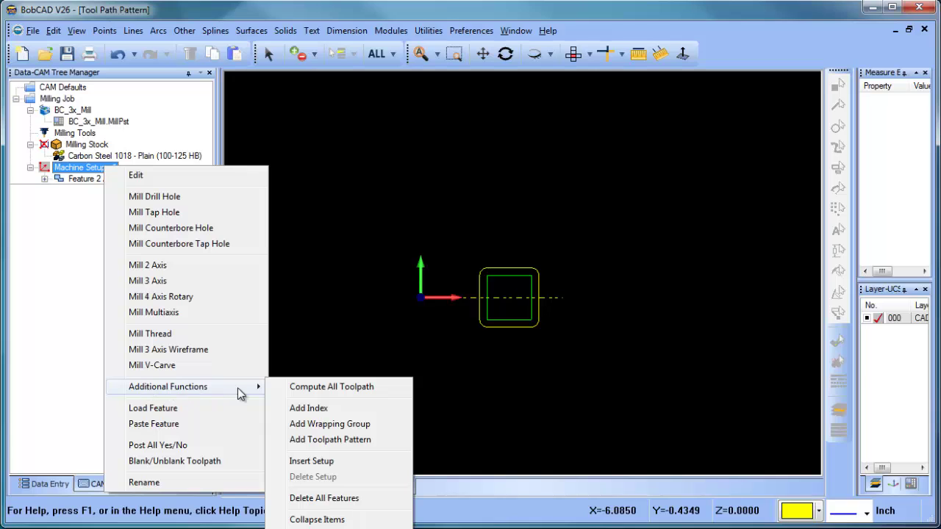
left_click(369, 439)
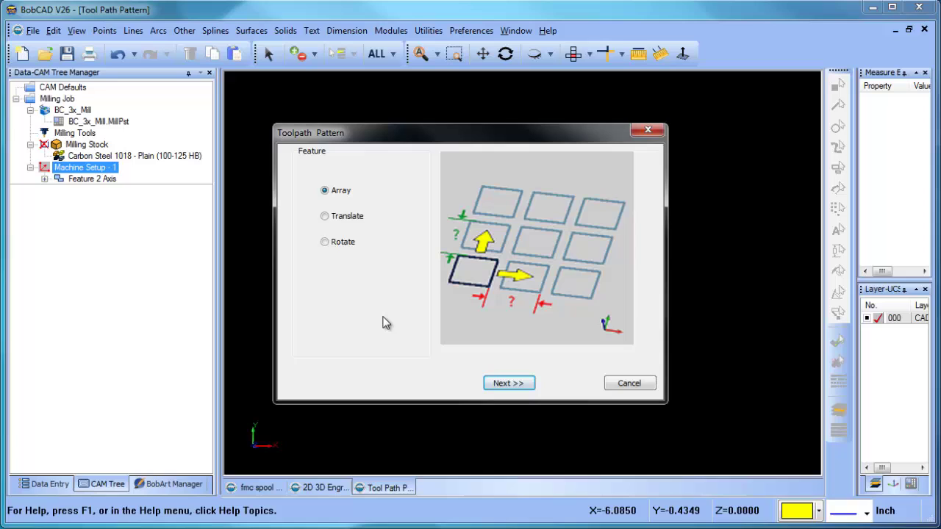
- Create an Array pattern with X and Y distance 3 and 2 copies each
left_click(340, 218)
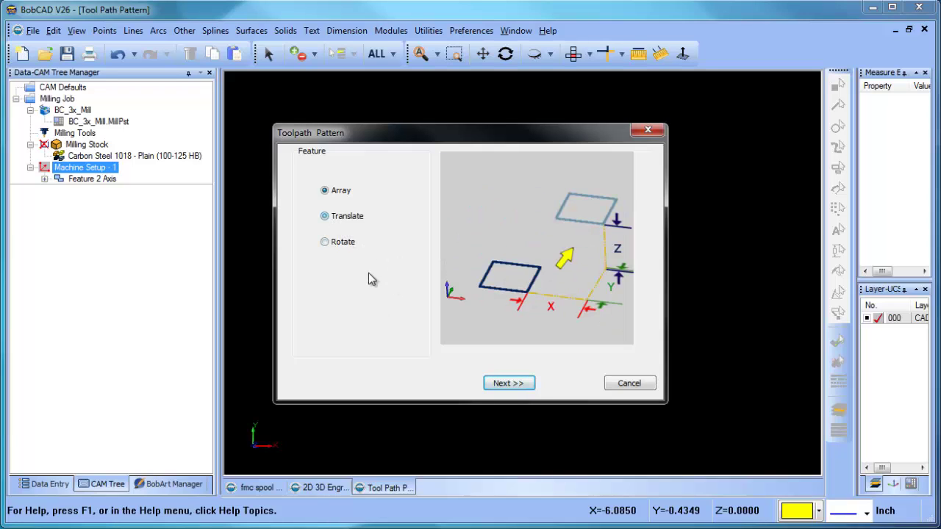
left_click(326, 243)
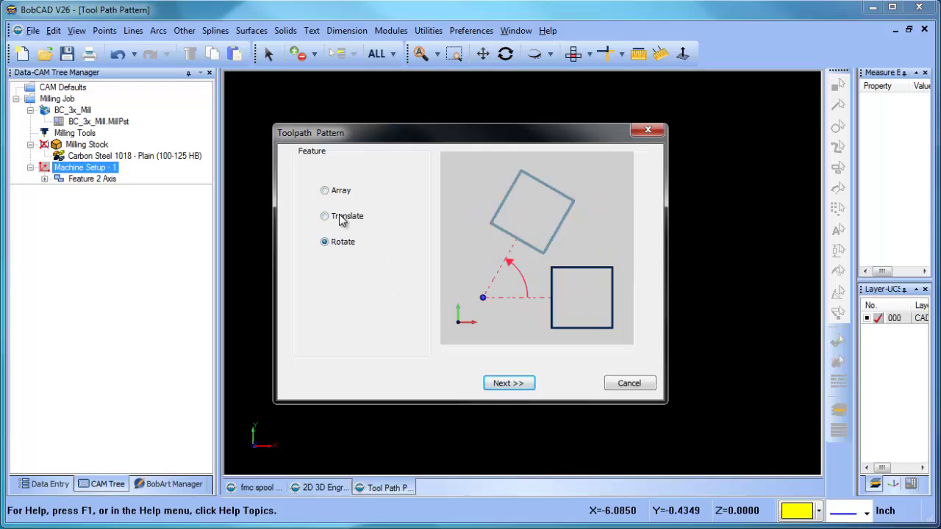
left_click(325, 191)
left_click(517, 384)
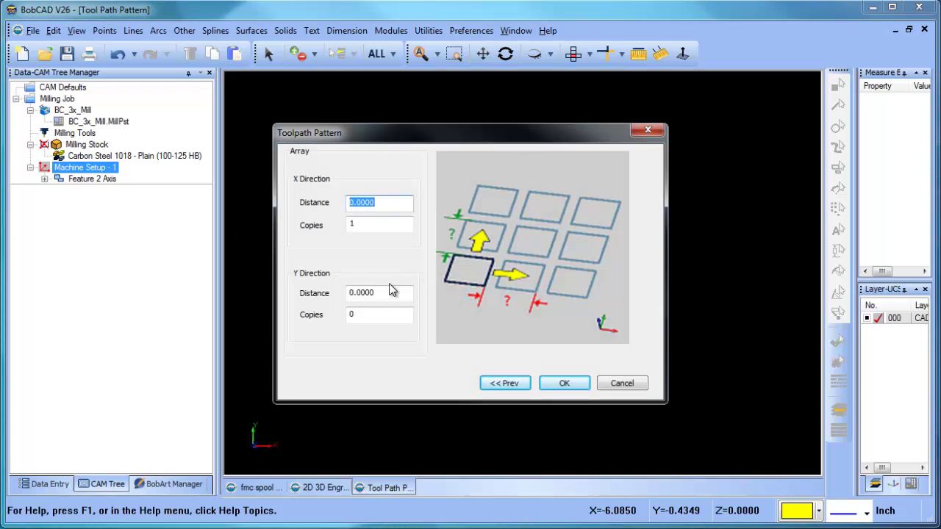
type("3")
key("Tab")
type("2")
key("Tab")
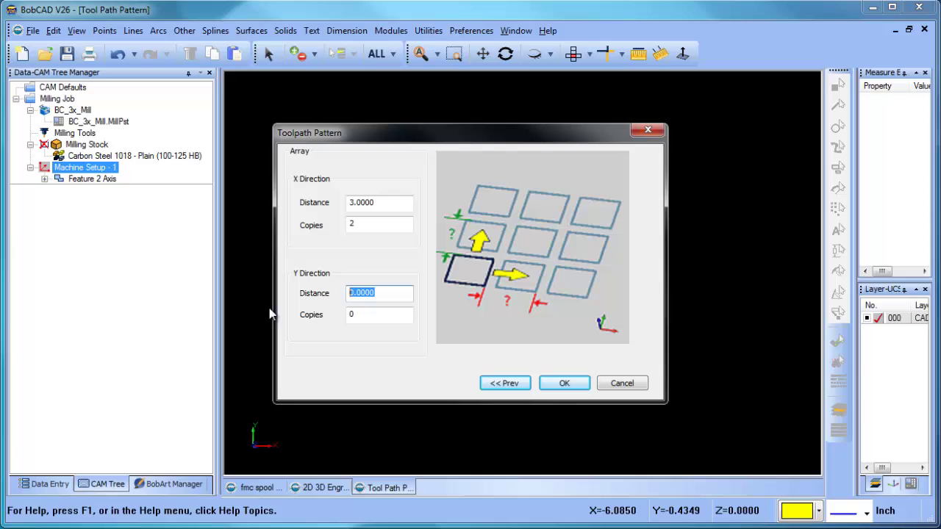
type("3")
key("Tab")
type("2")
left_click(564, 383)
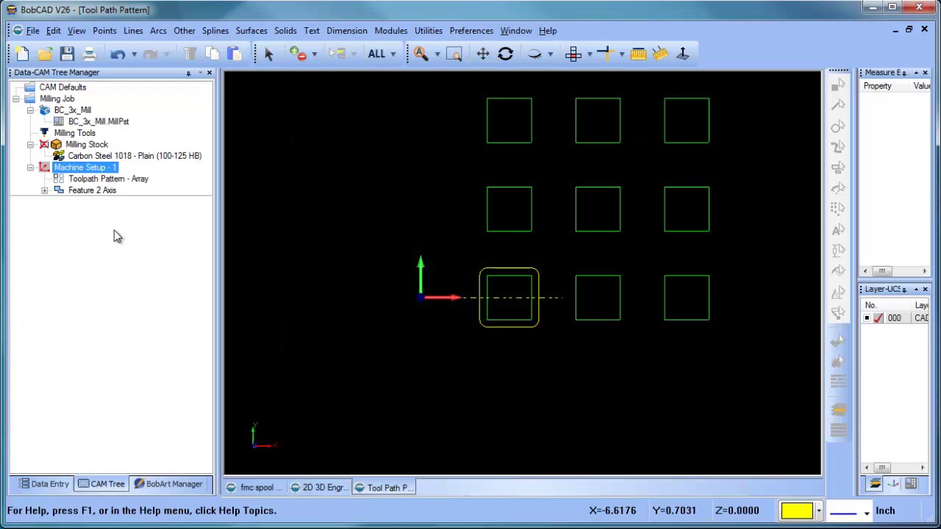
- Reopen the Toolpath Pattern - Array for editing
left_click(114, 180)
right_click(115, 181)
left_click(180, 206)
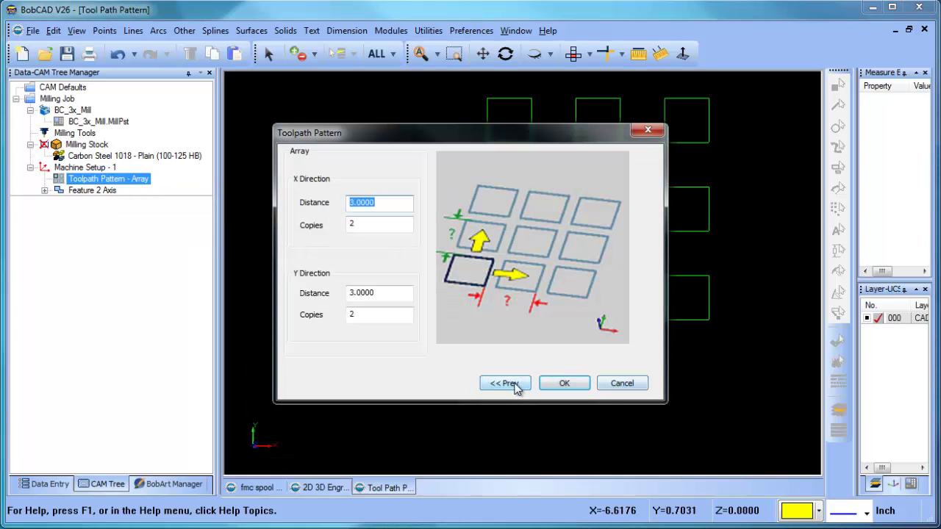
- Change the pattern type from Array to Rotate
left_click(505, 383)
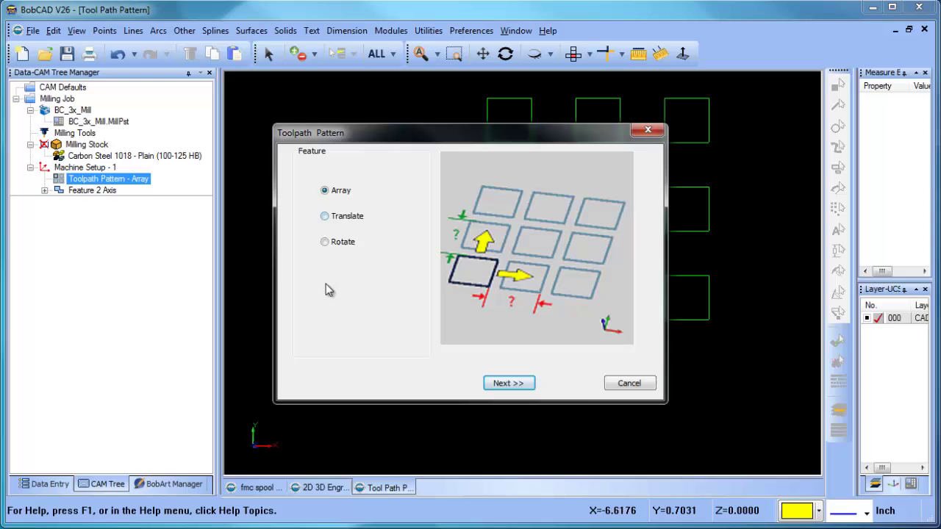
key("Down")
key("Down")
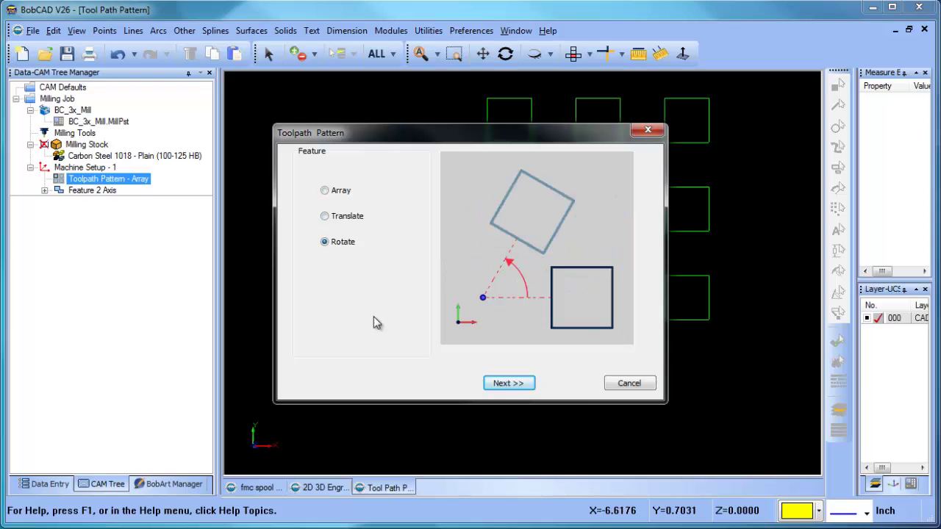
left_click(509, 383)
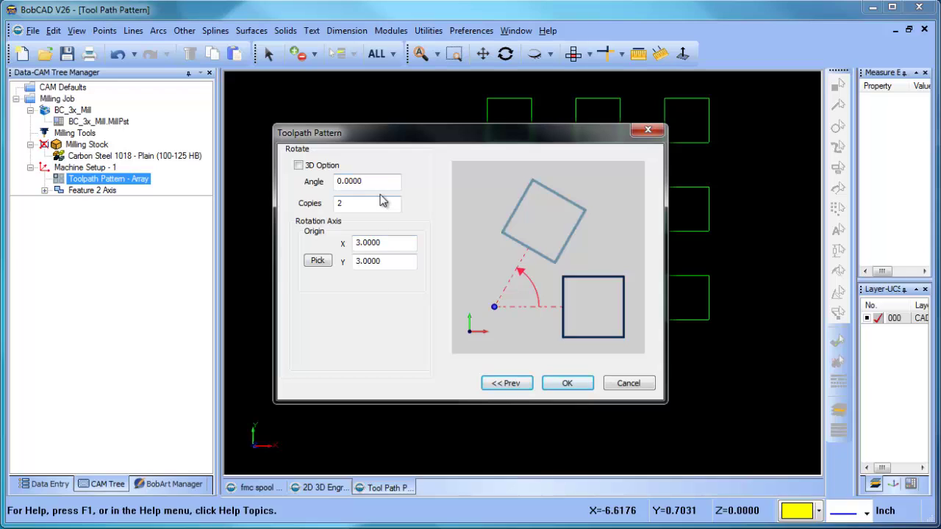
- Set rotation origin 0,0 and angle 45 with 2 copies, and apply
double_click(382, 242)
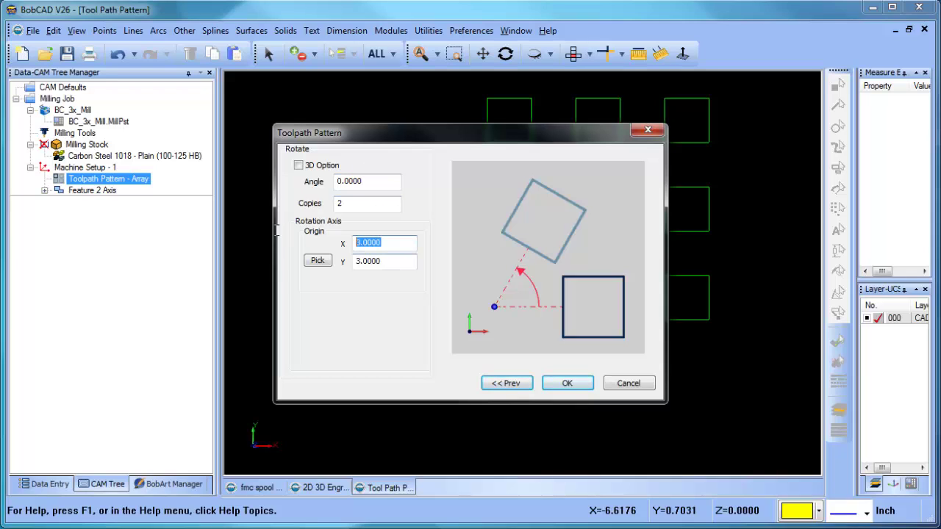
type("0")
double_click(392, 262)
type("0")
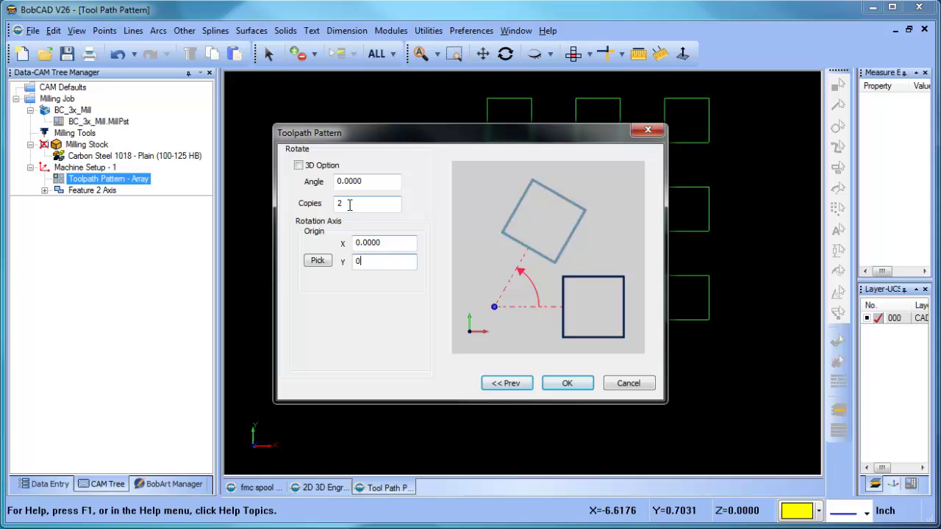
double_click(346, 205)
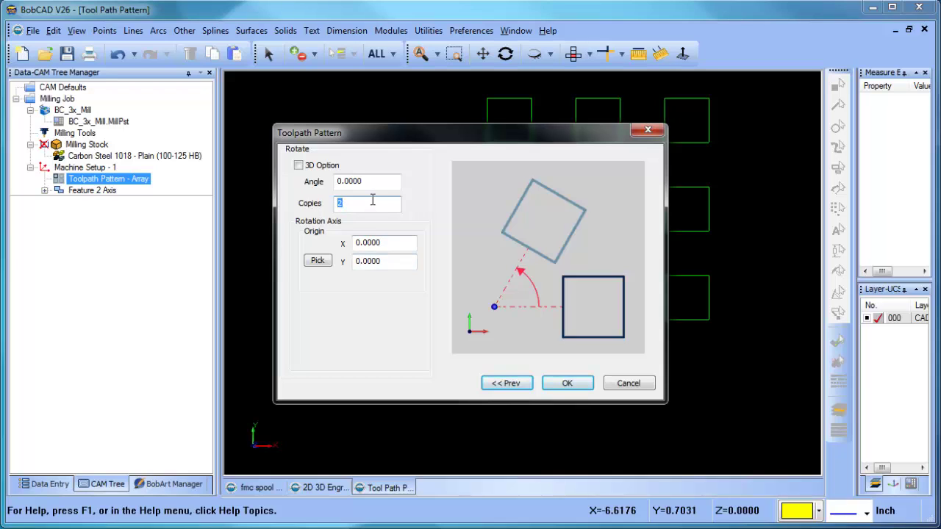
double_click(347, 181)
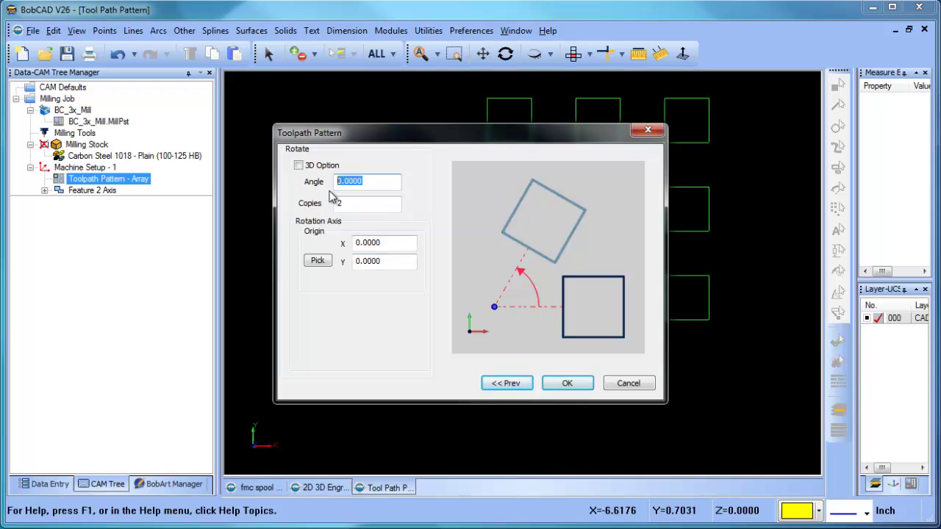
type("90")
double_click(343, 181)
type("45")
left_click(561, 384)
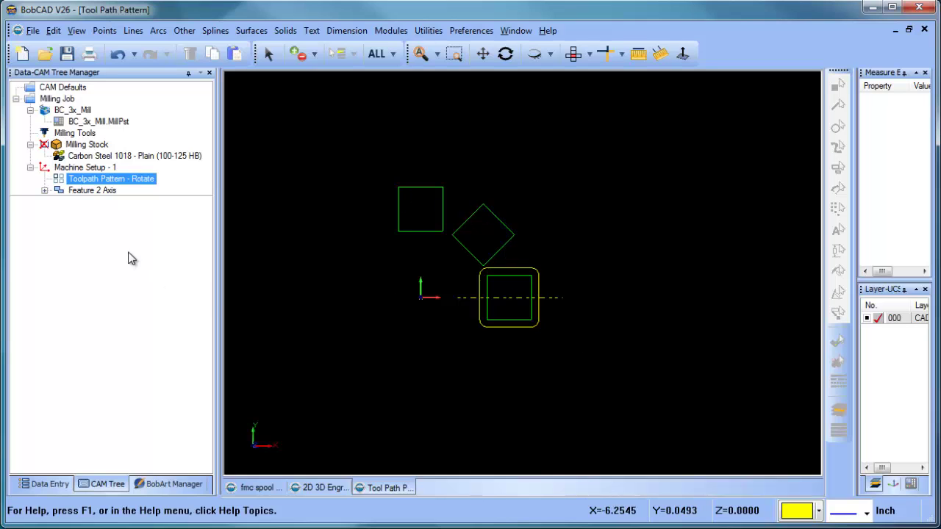
- Reopen the rotate pattern for editing and change its pattern type to Translate
right_click(141, 183)
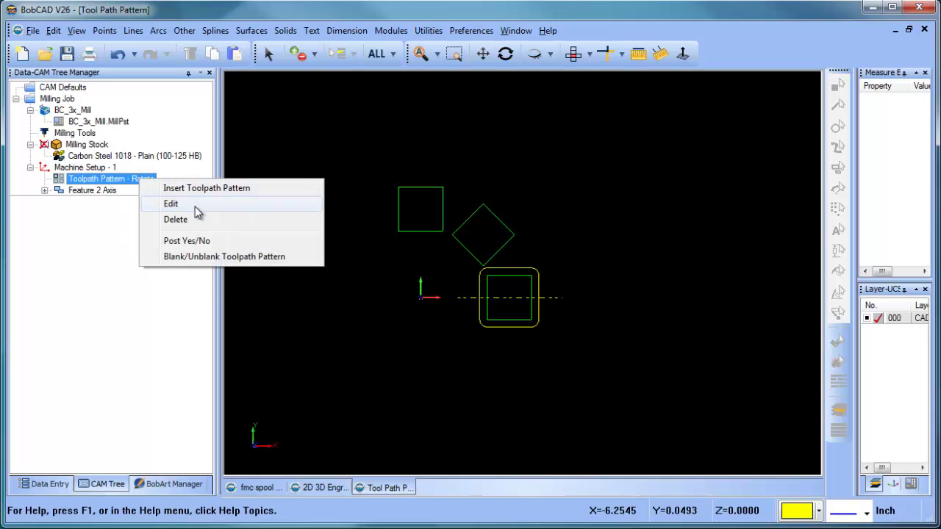
left_click(194, 205)
left_click(299, 166)
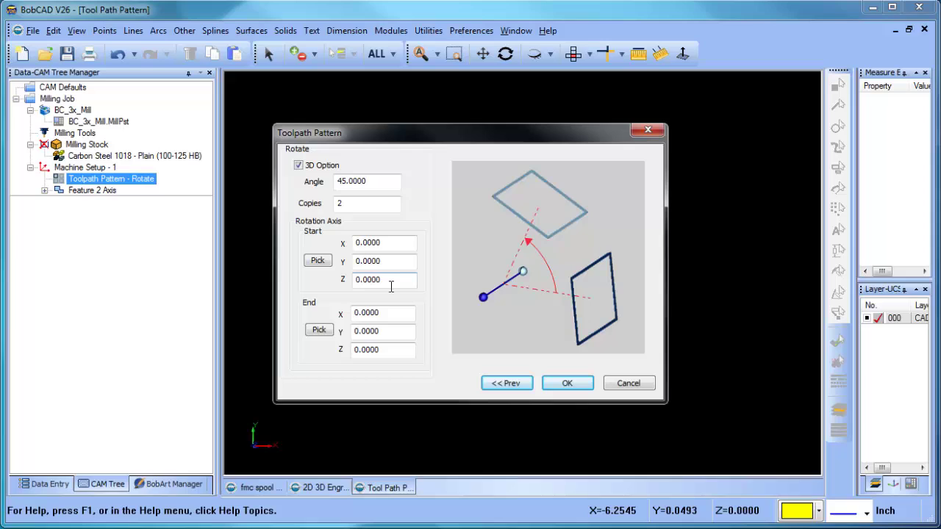
left_click(299, 166)
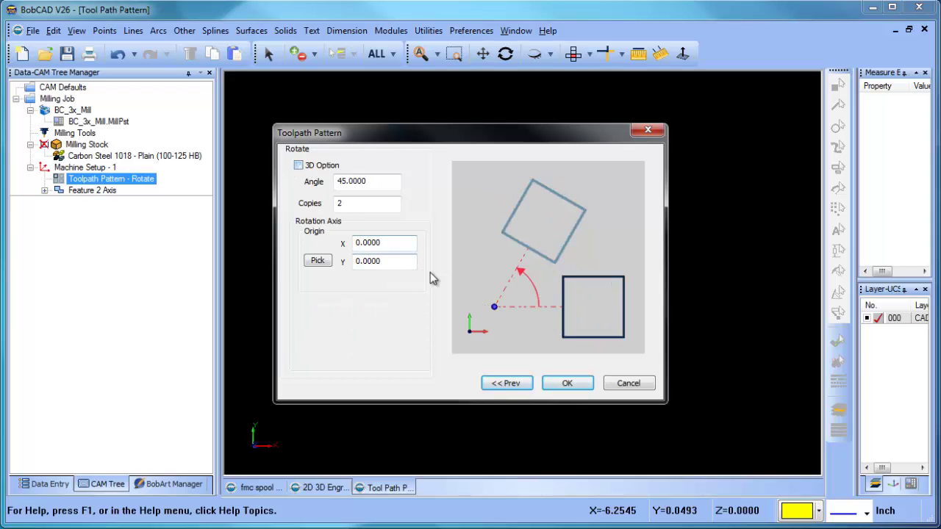
left_click(505, 383)
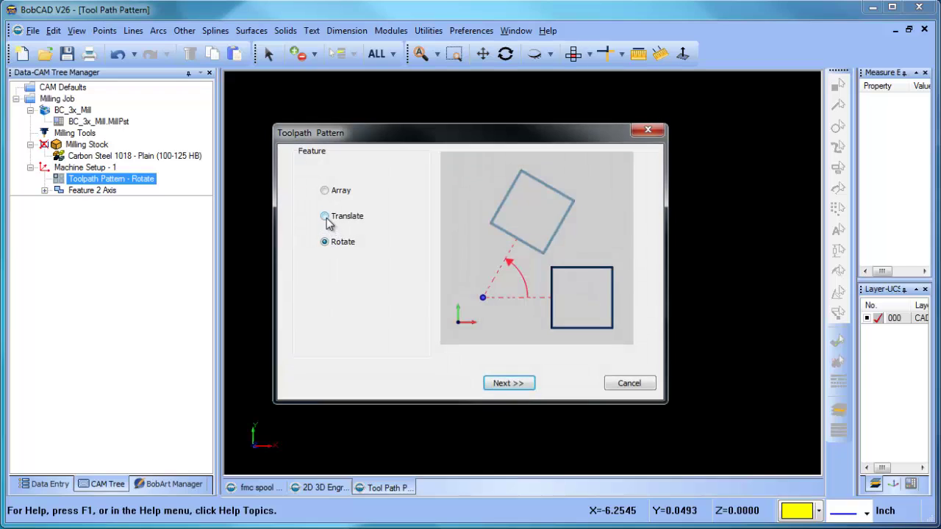
left_click(326, 218)
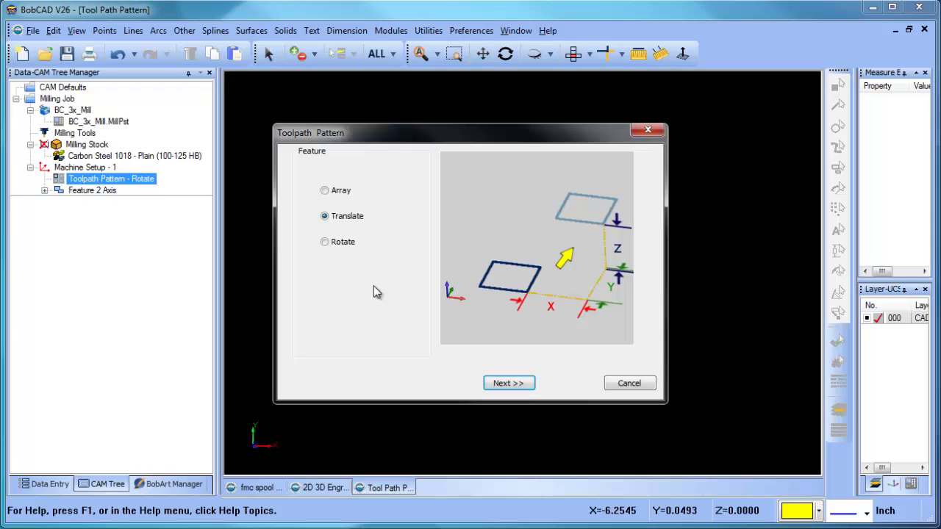
- Set the translate pattern to a Z step of -1 with 3 copies and apply it
left_click(514, 386)
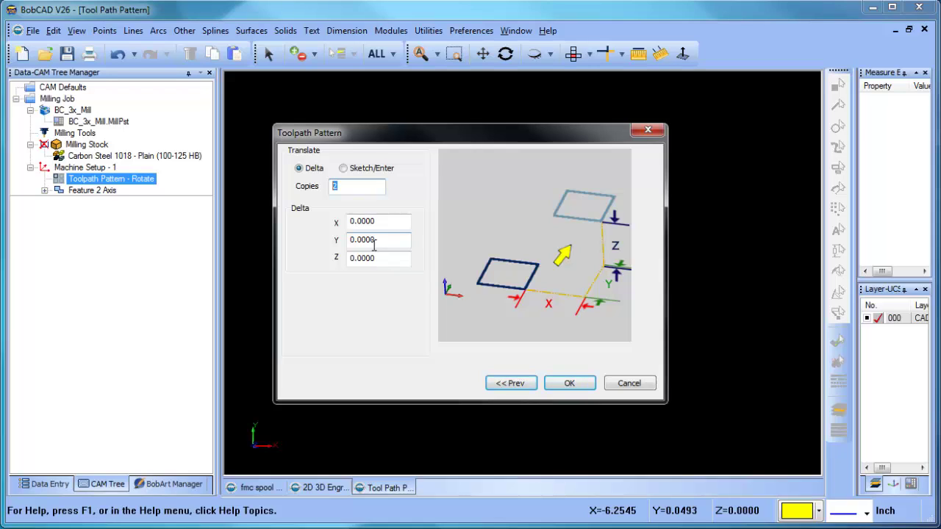
double_click(378, 258)
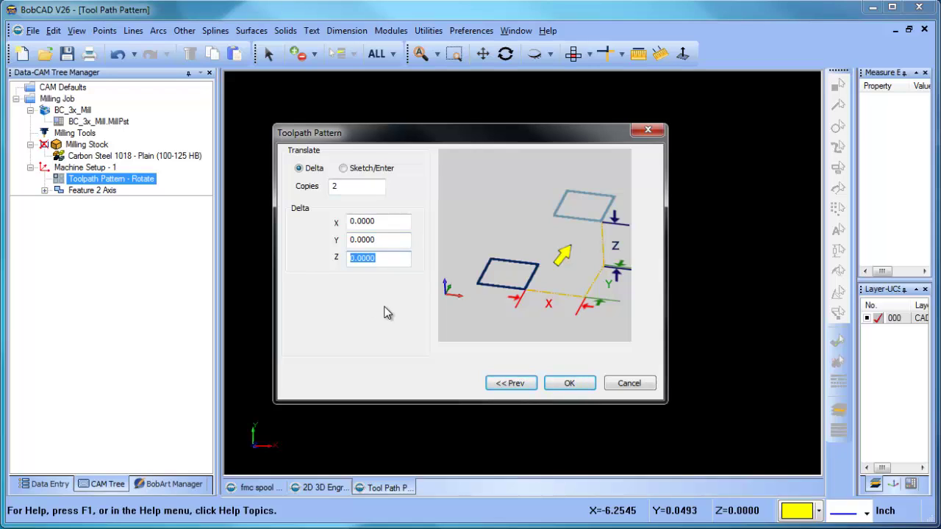
type("-1")
double_click(333, 188)
type("3")
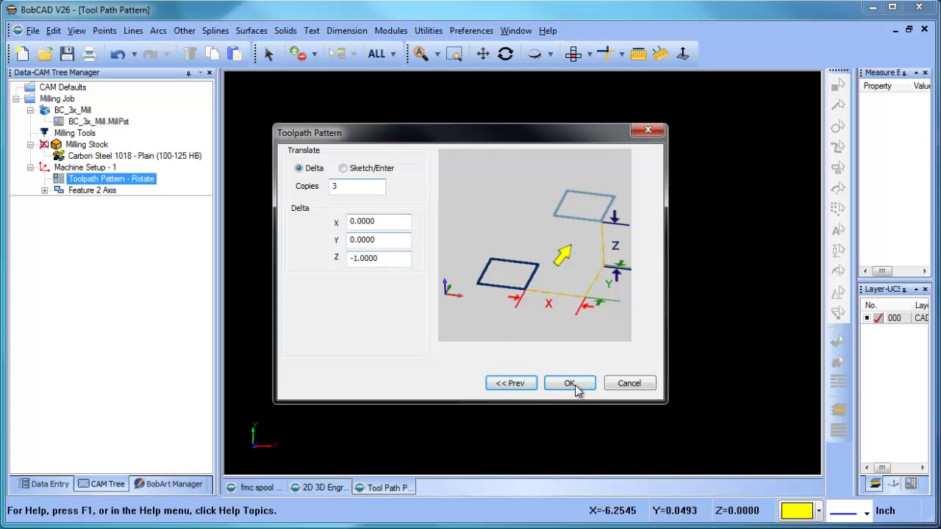
left_click(569, 384)
middle_click_drag(506, 360, 572, 296)
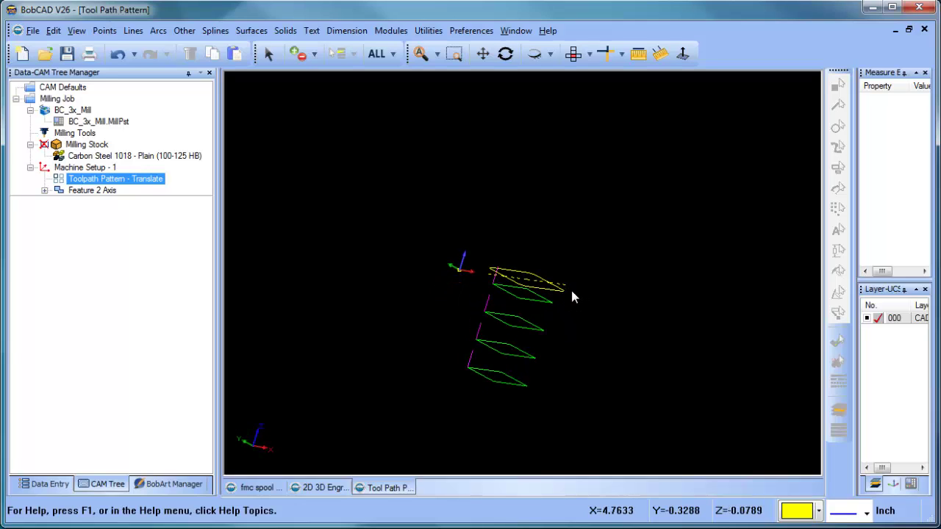
- Change the translate pattern's Z step to 1, then switch to the fmc spool document
right_click(117, 179)
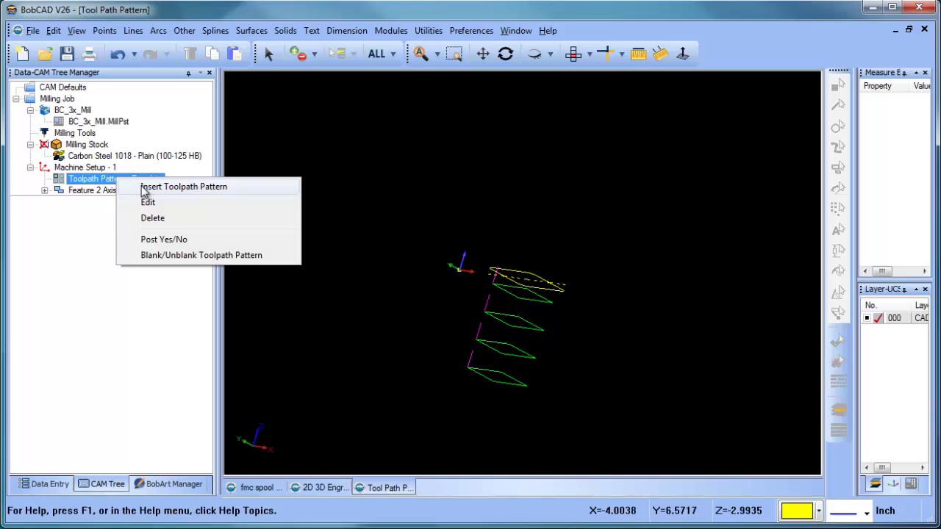
left_click(148, 202)
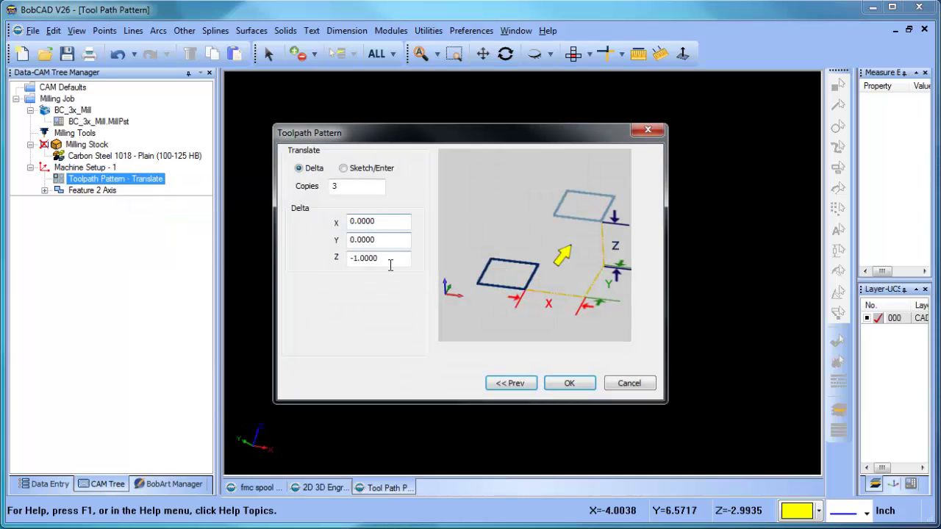
type("1")
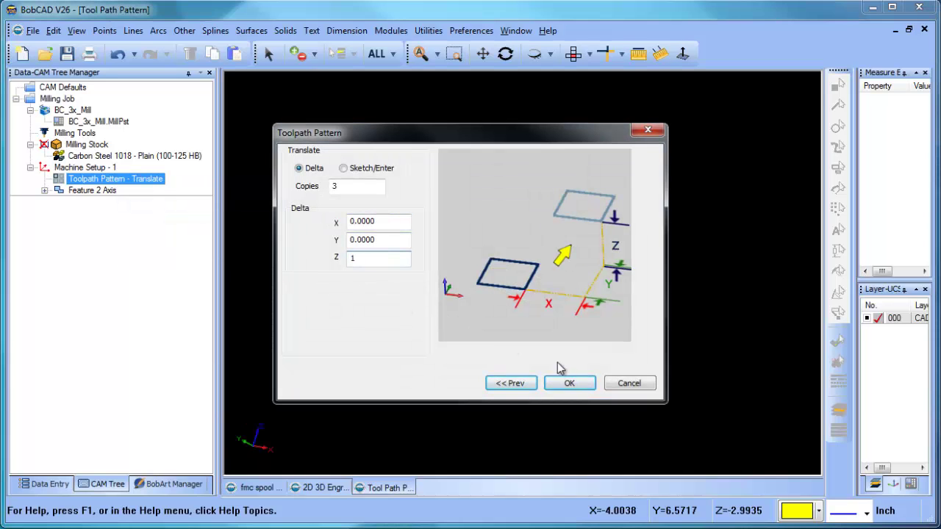
left_click(572, 386)
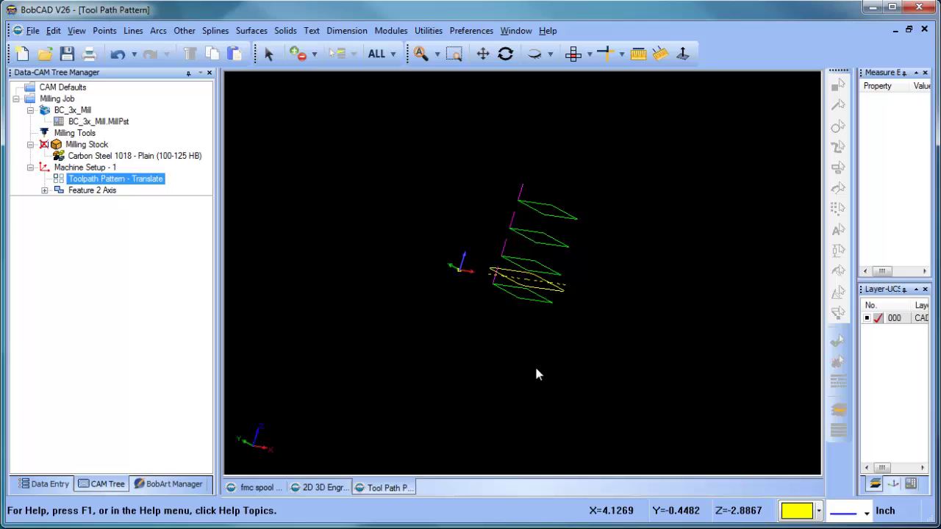
left_click(258, 488)
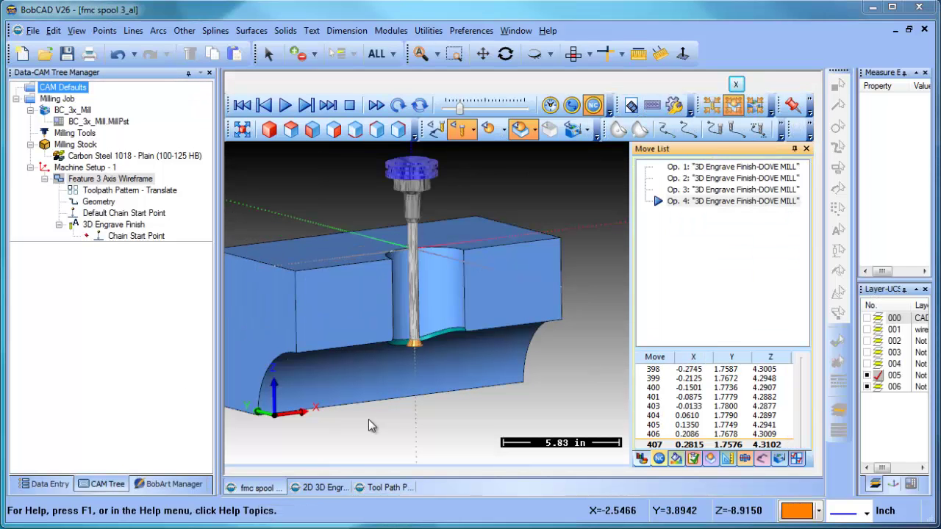
- Rewind the fmc spool simulation to its first move and frame the part to see the cut
left_click(414, 380)
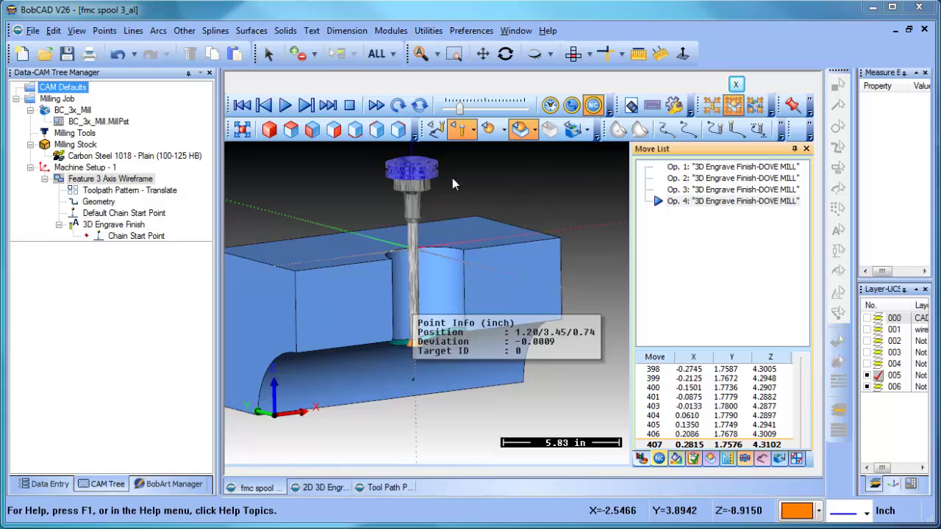
left_click(397, 105)
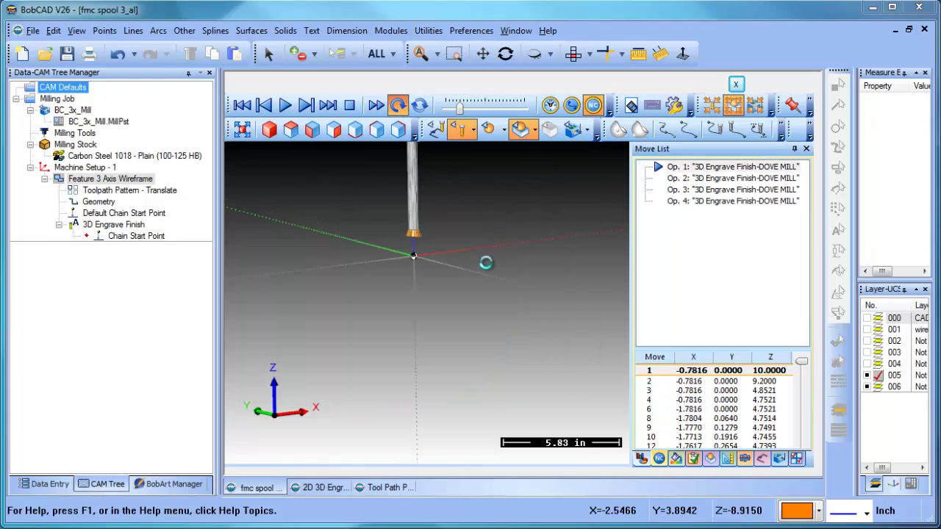
scroll(426, 331, "up", 1)
scroll(455, 304, "down", 4)
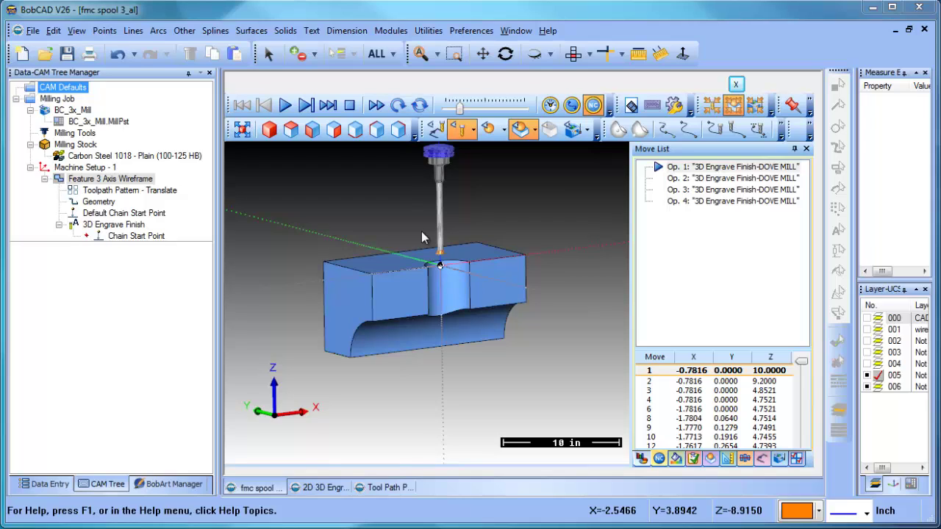
scroll(448, 265, "down", 2)
scroll(458, 293, "up", 4)
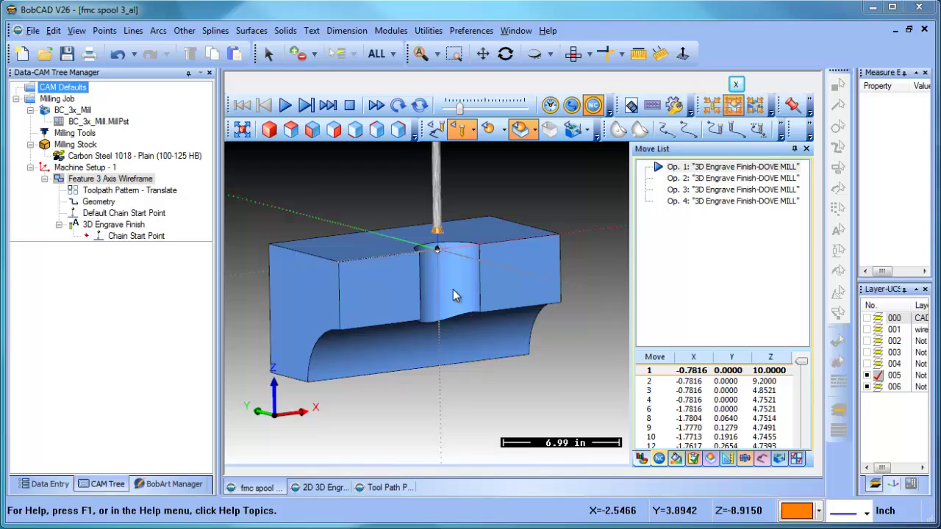
scroll(453, 294, "up", 3)
scroll(454, 305, "down", 2)
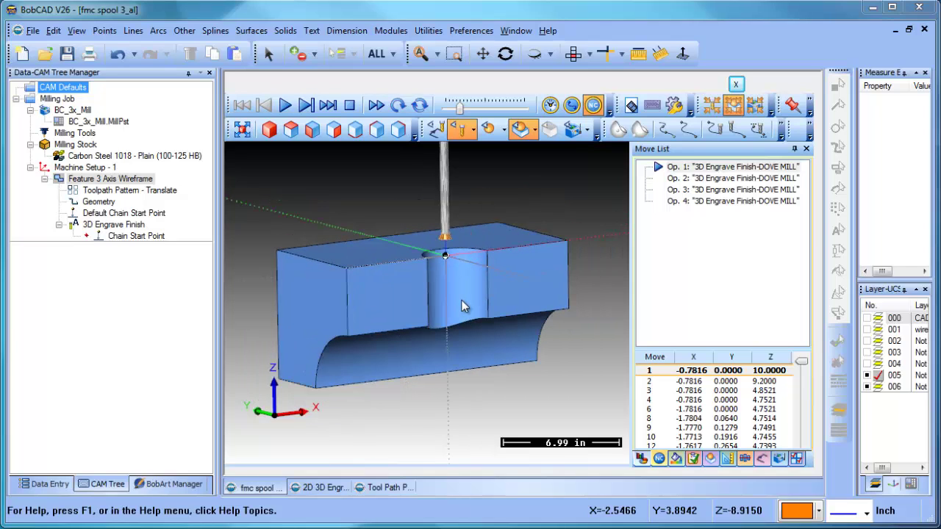
middle_click_drag(507, 320, 442, 281)
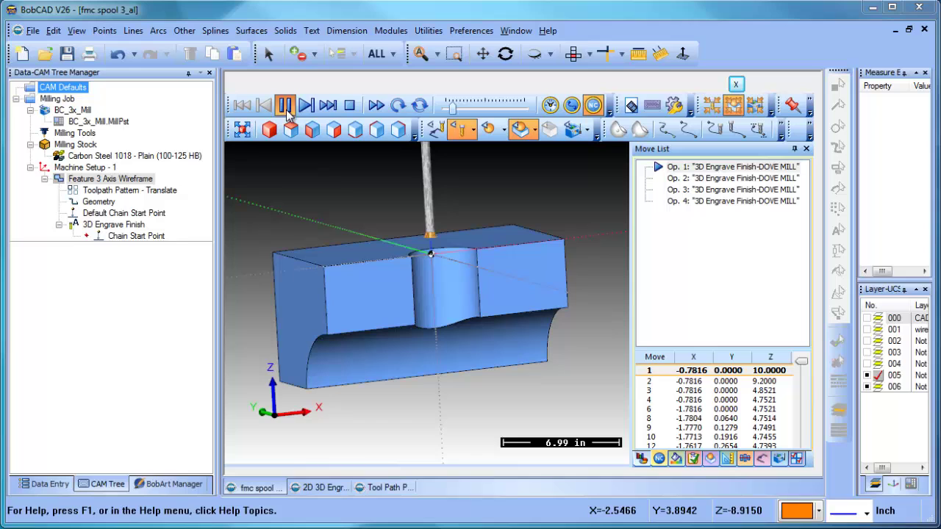
- Play the dovetail simulation and raise the playback speed so it runs through Op. 4
left_click(285, 106)
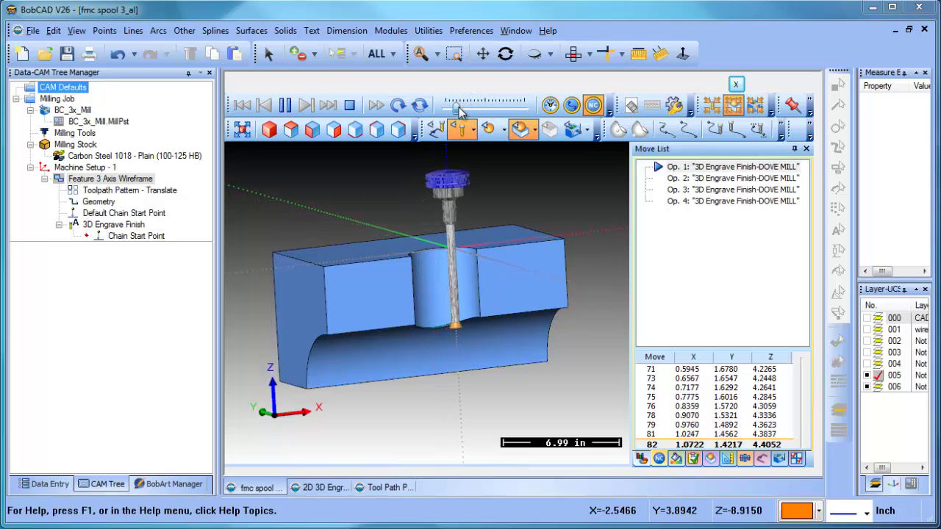
left_click_drag(452, 107, 468, 108)
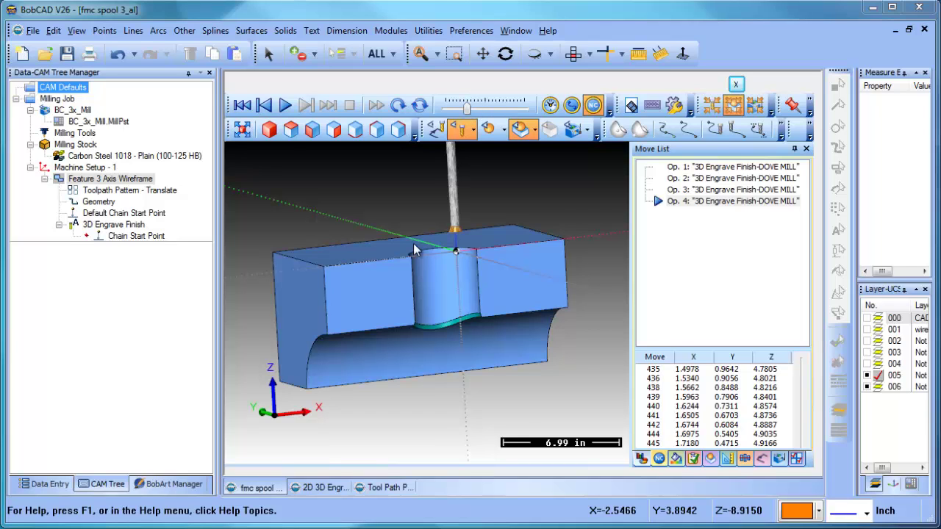
- Zoom and orbit around the cylindrical cut to inspect the chamfer, then select 3D Engrave Finish
scroll(444, 378, "up", 4)
middle_click_drag(454, 344, 337, 270)
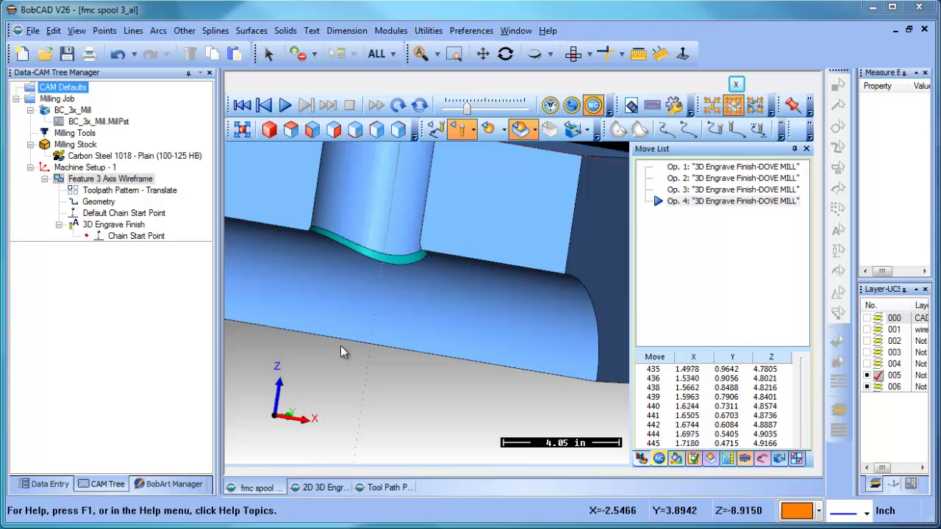
middle_click_drag(385, 321, 446, 344)
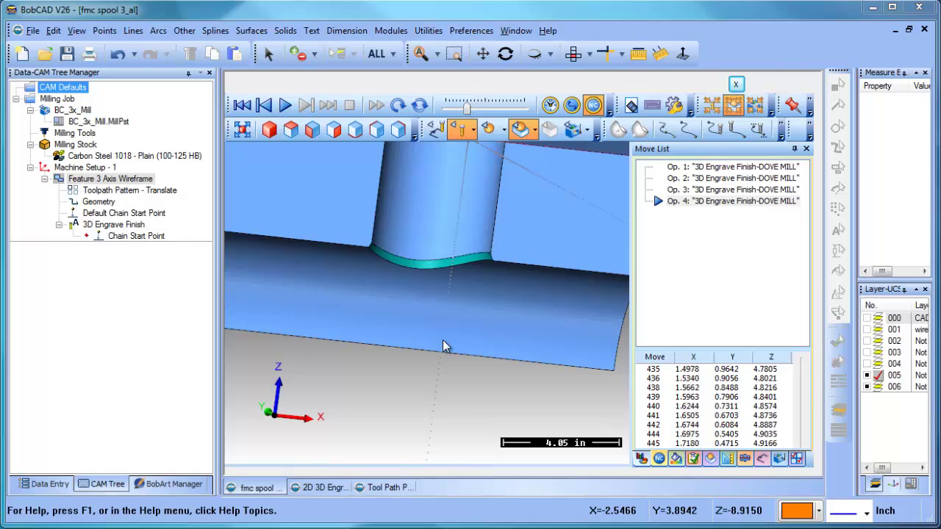
left_click(113, 225)
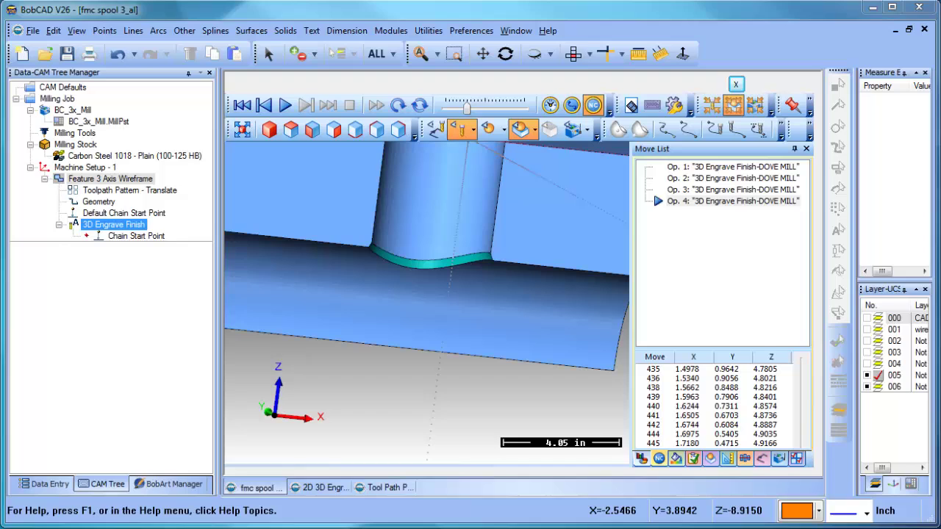